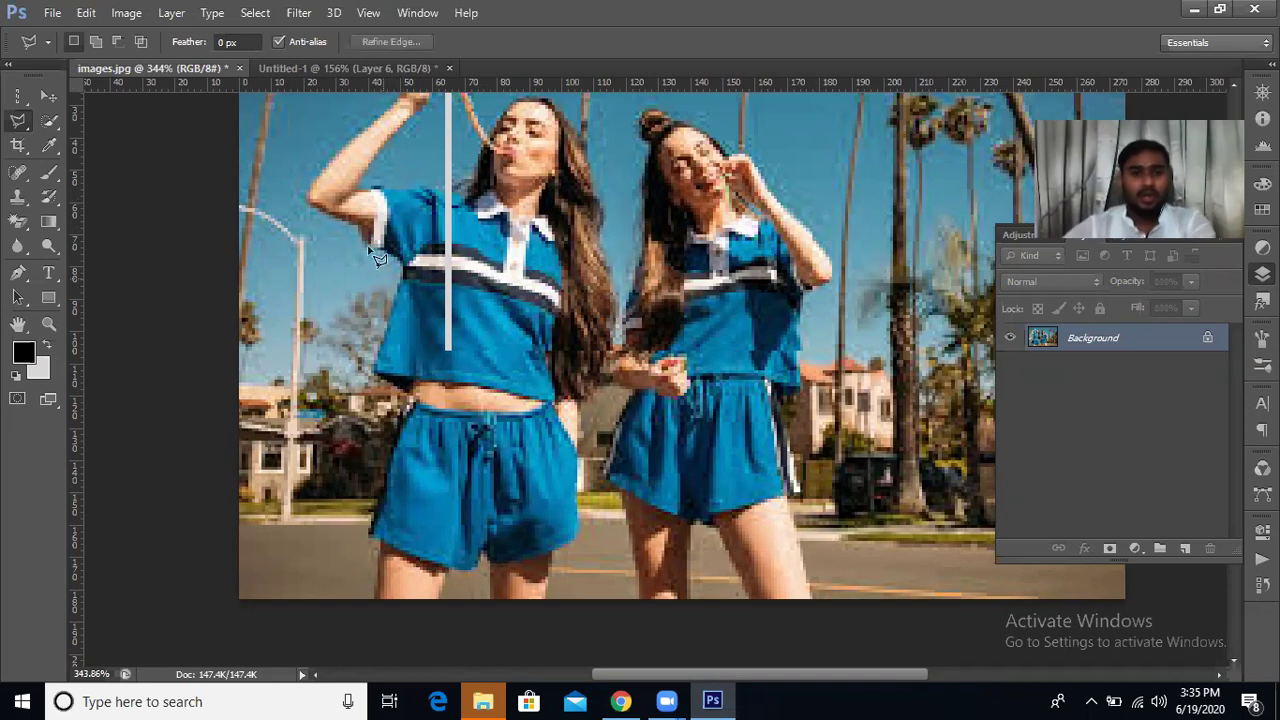
# Draw two rough polygonal lasso selections, first across the sky, the second across the sky and both women.
pyautogui.scroll(-1, 355, 230)
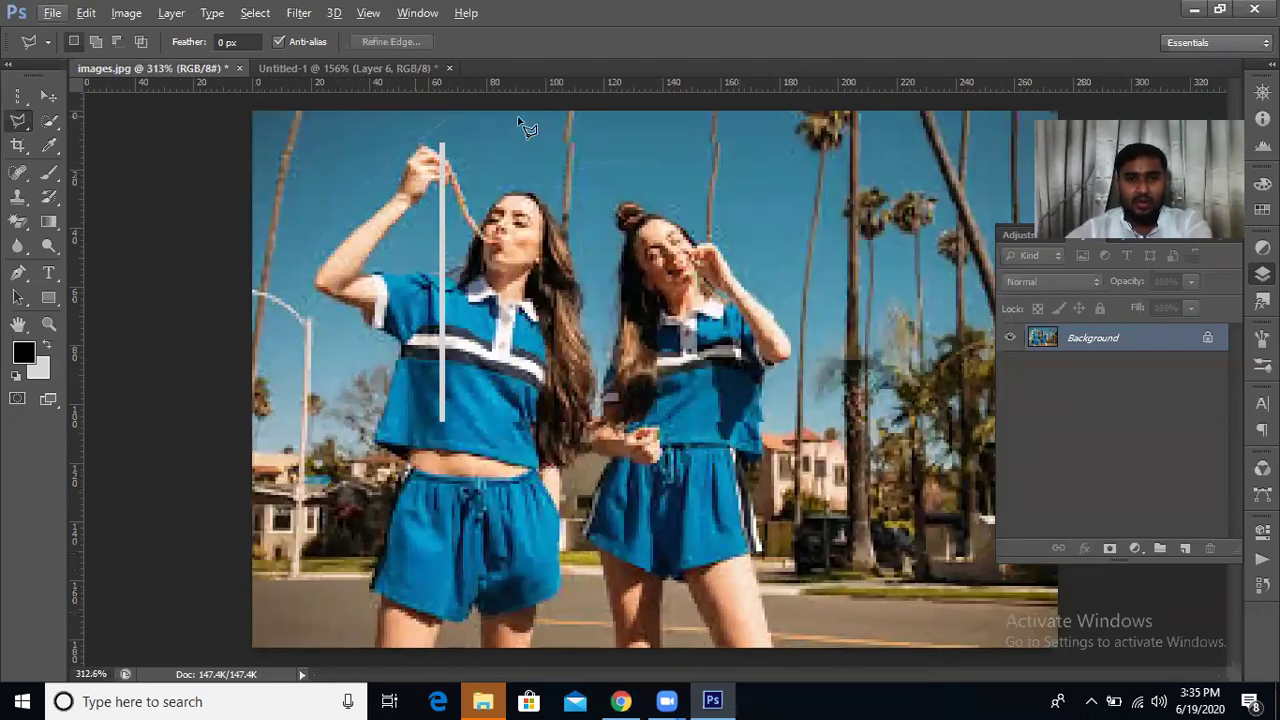
pyautogui.click(450, 168)
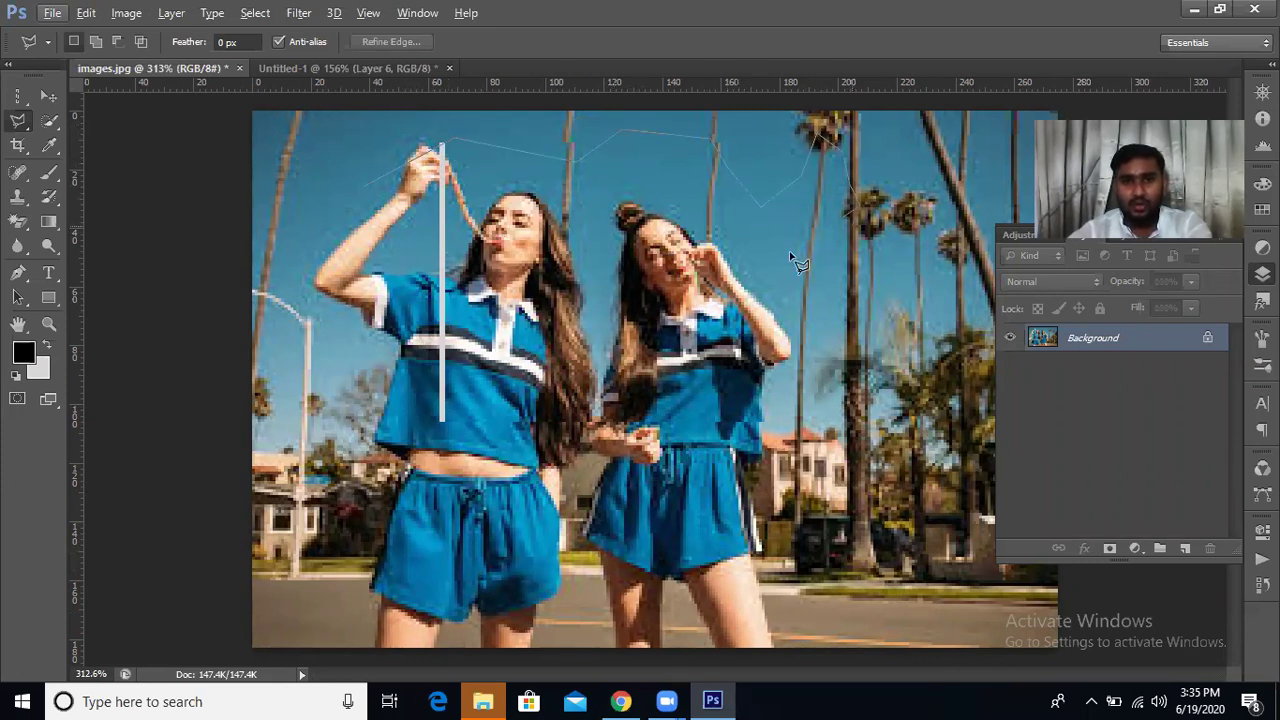
pyautogui.doubleClick(733, 236)
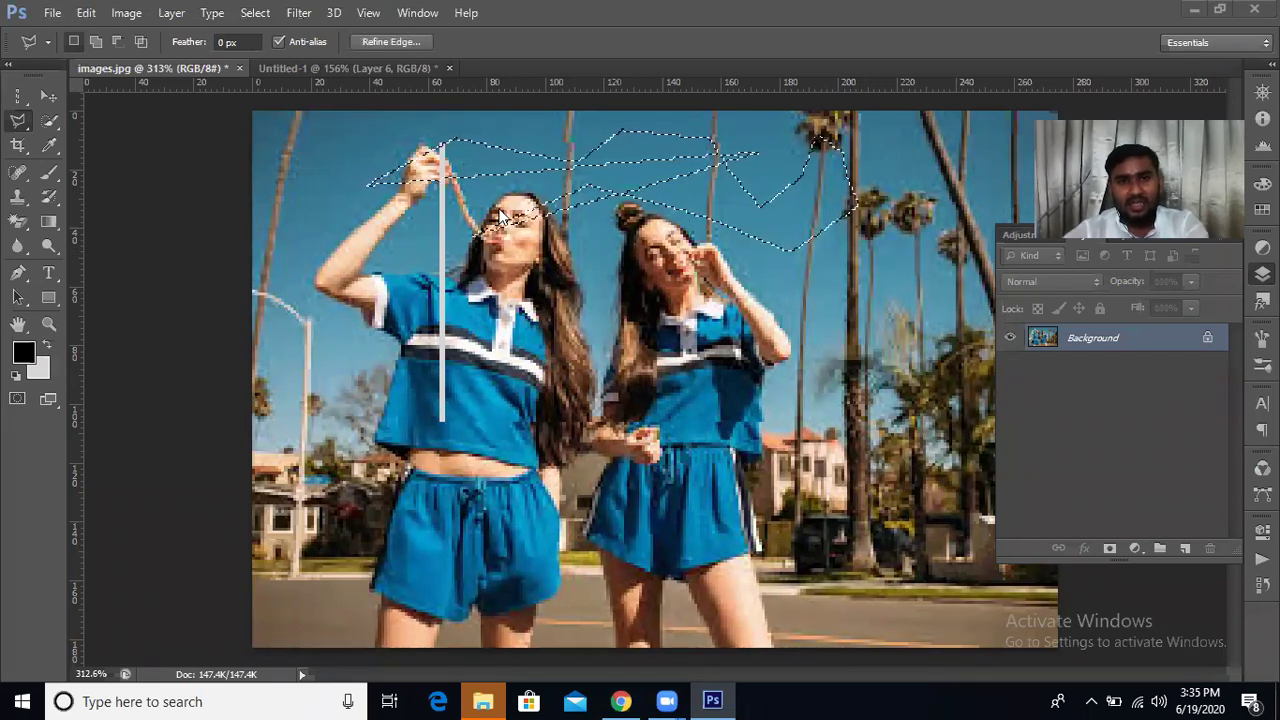
pyautogui.click(440, 272)
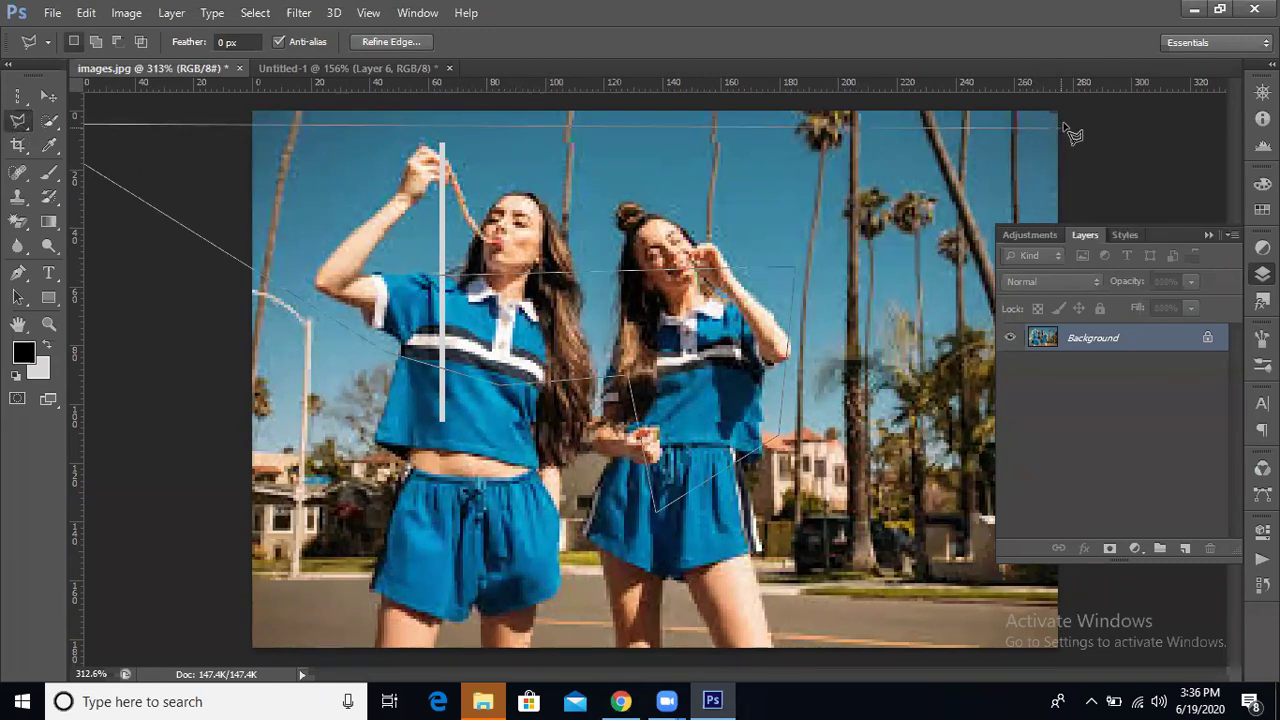
pyautogui.doubleClick(790, 328)
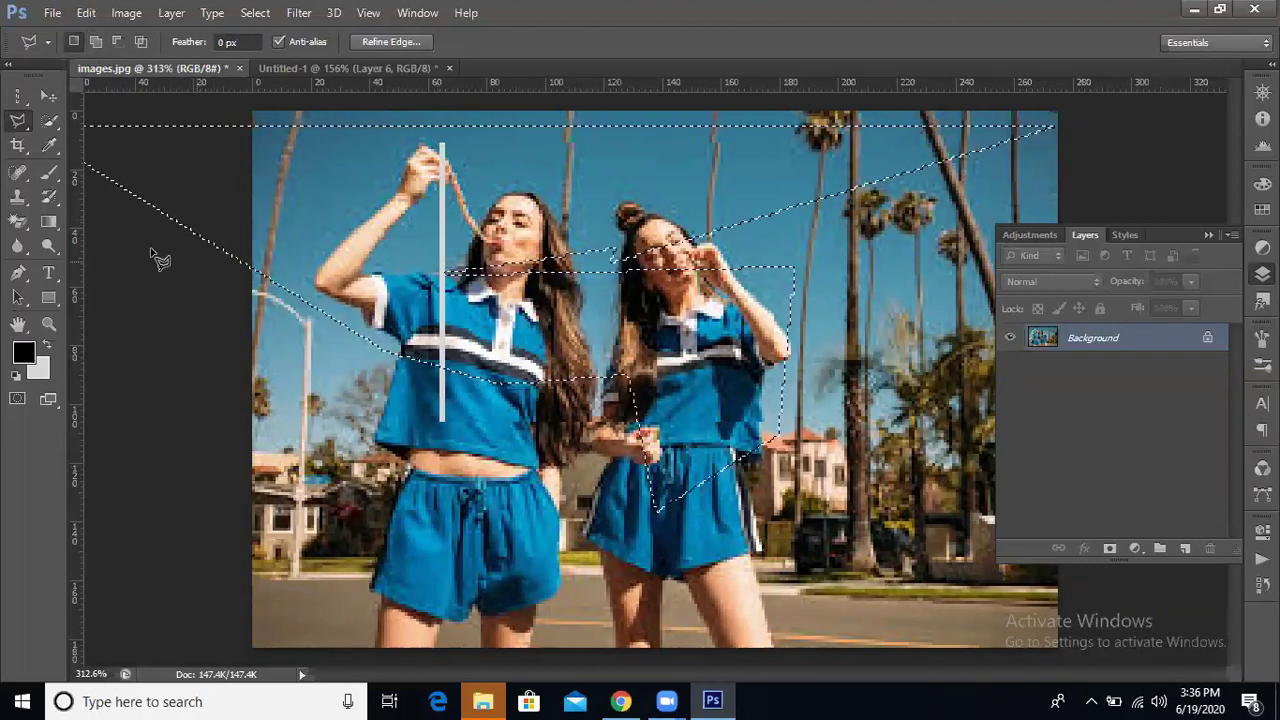
# Outline the left woman with a freehand Lasso selection from her raised hand down to her legs.
pyautogui.click(18, 122)
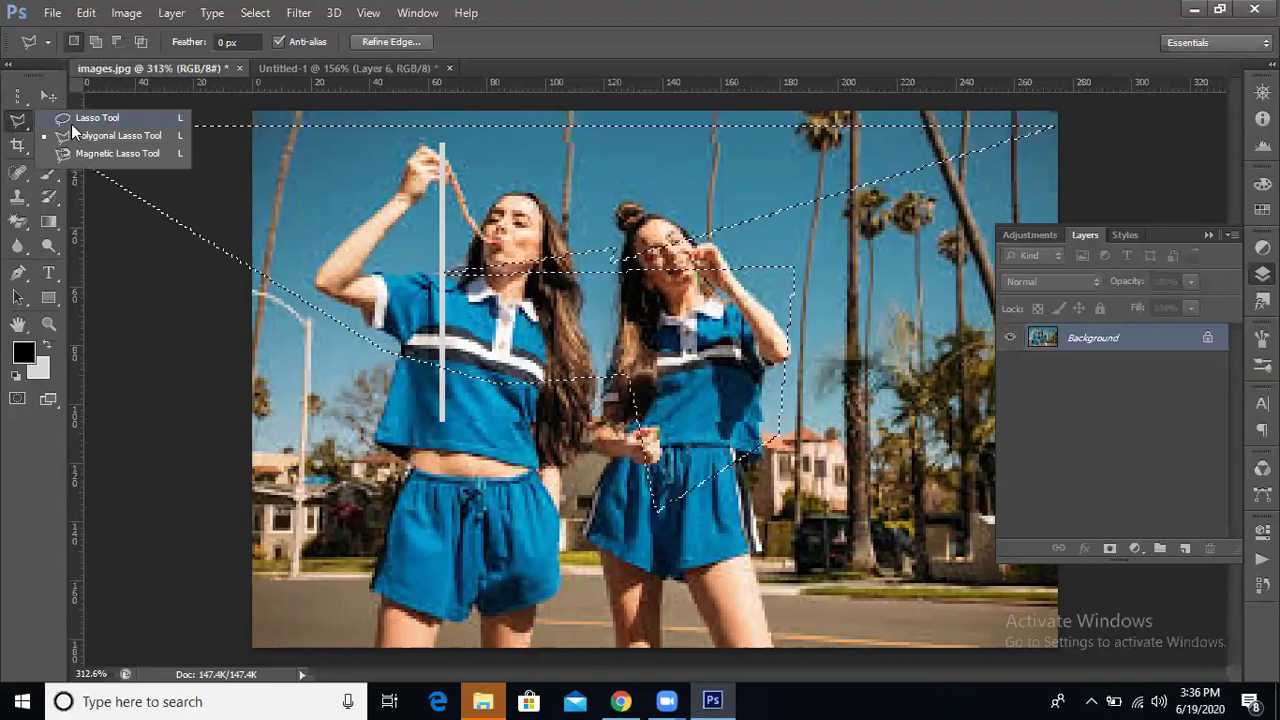
pyautogui.click(72, 118)
pyautogui.click(374, 528)
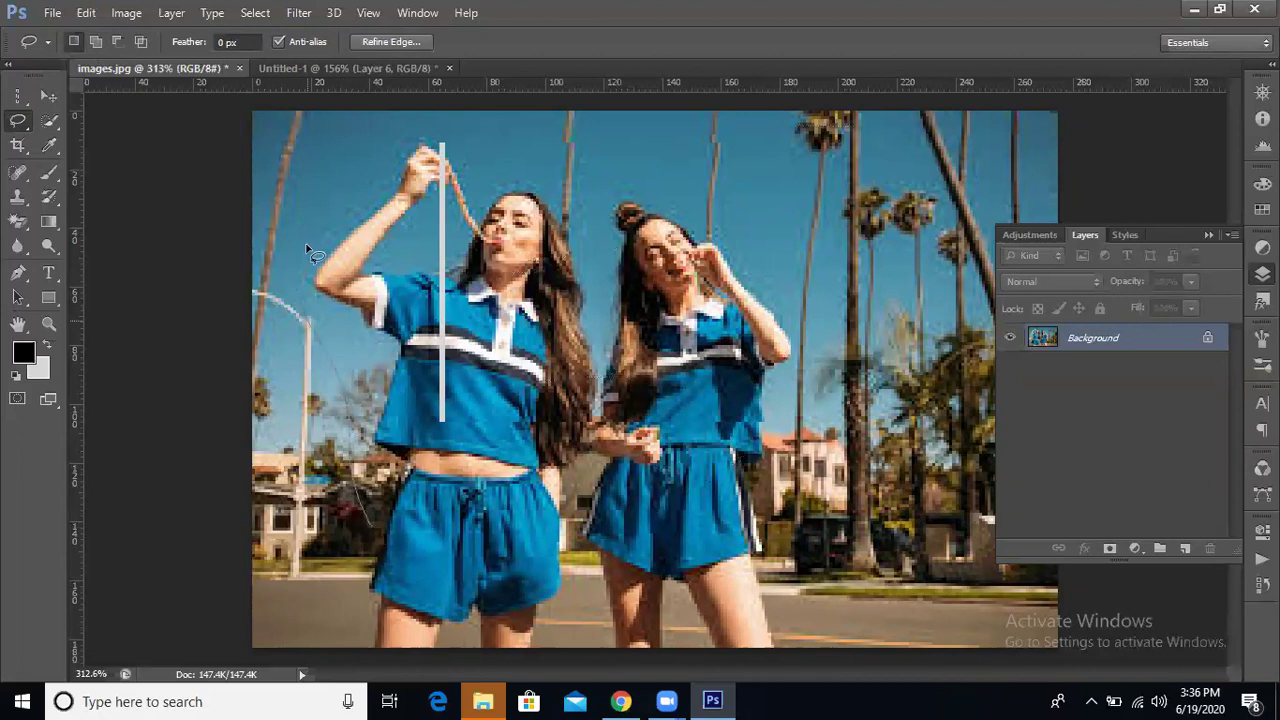
pyautogui.moveTo(710, 232); pyautogui.dragTo(372, 522)
pyautogui.moveTo(371, 606)
pyautogui.mouseDown()
pyautogui.moveTo(411, 423)
pyautogui.moveTo(373, 326)
pyautogui.moveTo(335, 288)
pyautogui.mouseUp()
pyautogui.moveTo(588, 215); pyautogui.dragTo(568, 512)
pyautogui.moveTo(374, 577); pyautogui.dragTo(373, 585)
# Replace the selection with a loose Polygonal Lasso outline around the left woman, from above her raised hand to her shorts.
pyautogui.rightClick(30, 120)
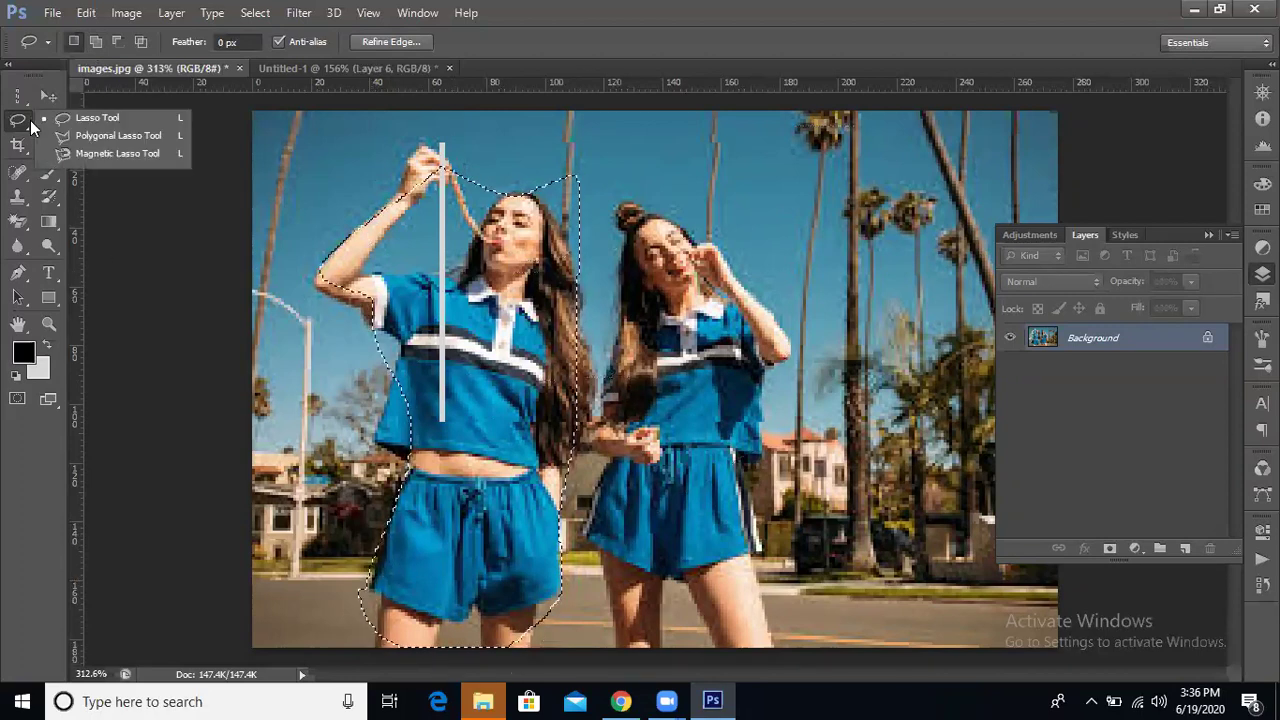
pyautogui.click(107, 135)
pyautogui.click(322, 138)
pyautogui.click(632, 213)
pyautogui.click(536, 610)
pyautogui.click(466, 618)
pyautogui.click(372, 583)
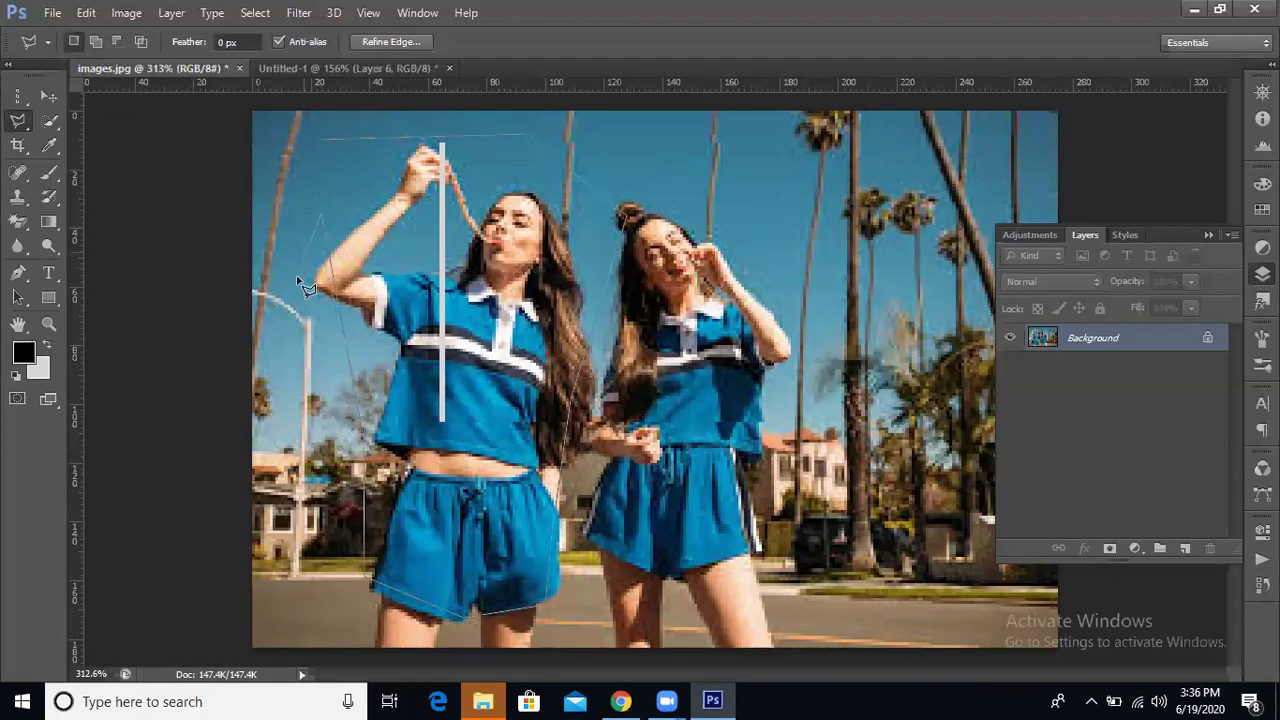
pyautogui.click(281, 198)
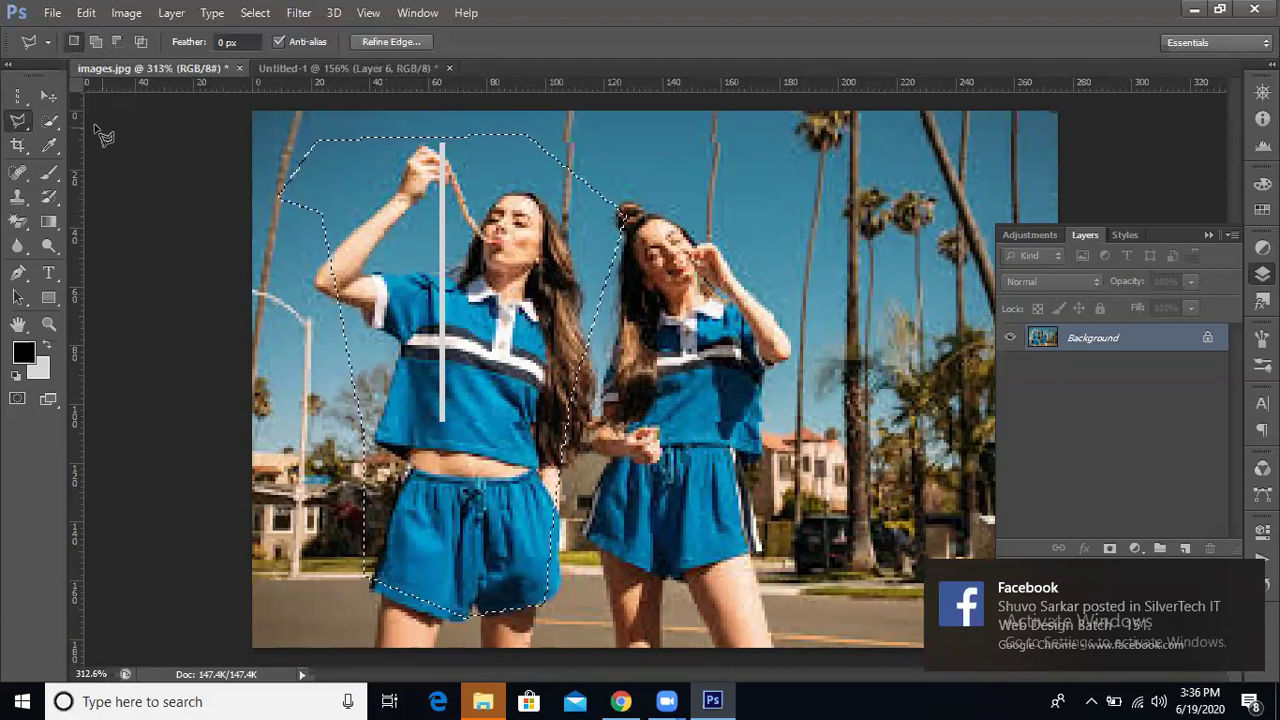
# Clear the polygonal selection and trace the left woman's whole figure with the Magnetic Lasso.
pyautogui.rightClick(18, 120)
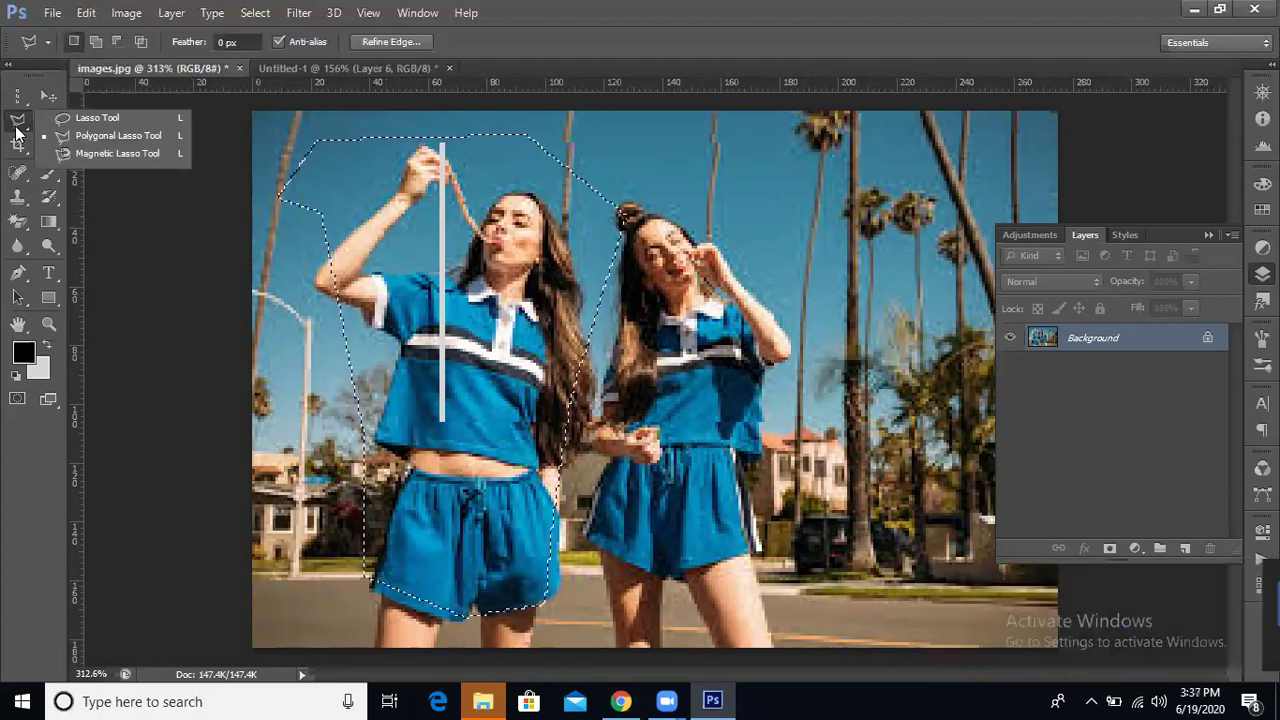
pyautogui.click(111, 153)
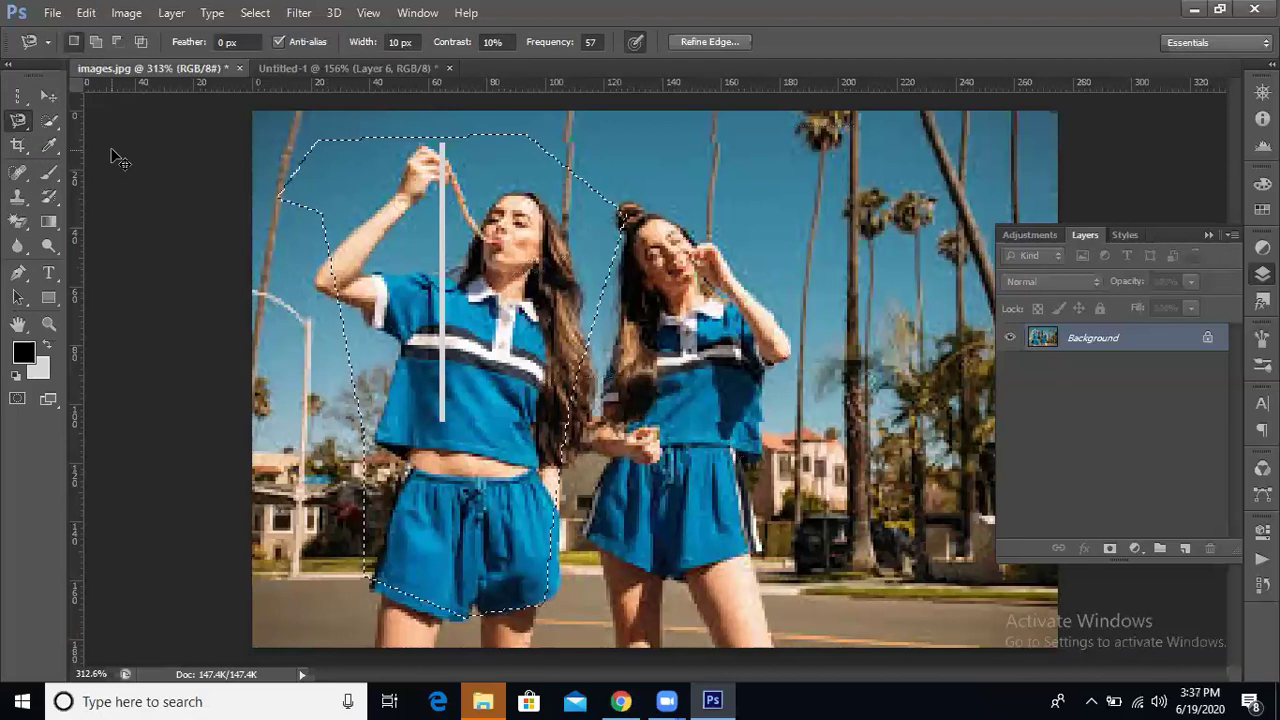
pyautogui.hotkey('ctrl', 'd')
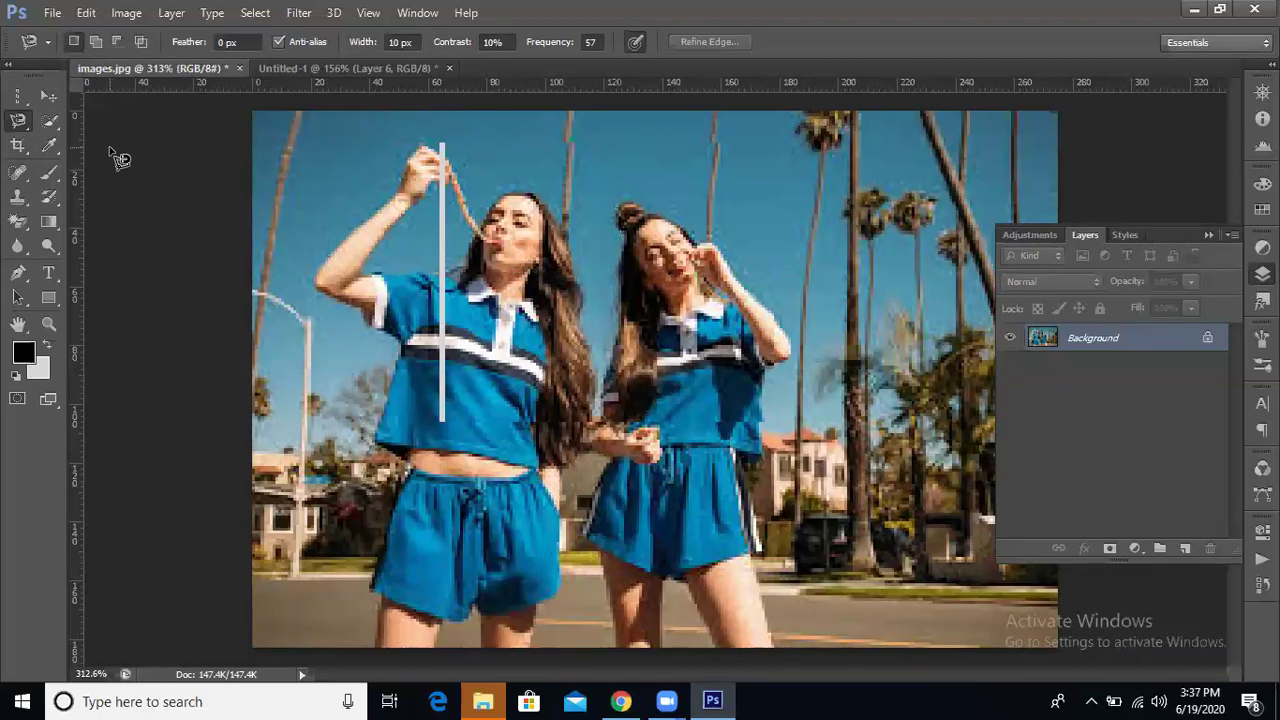
pyautogui.click(383, 631)
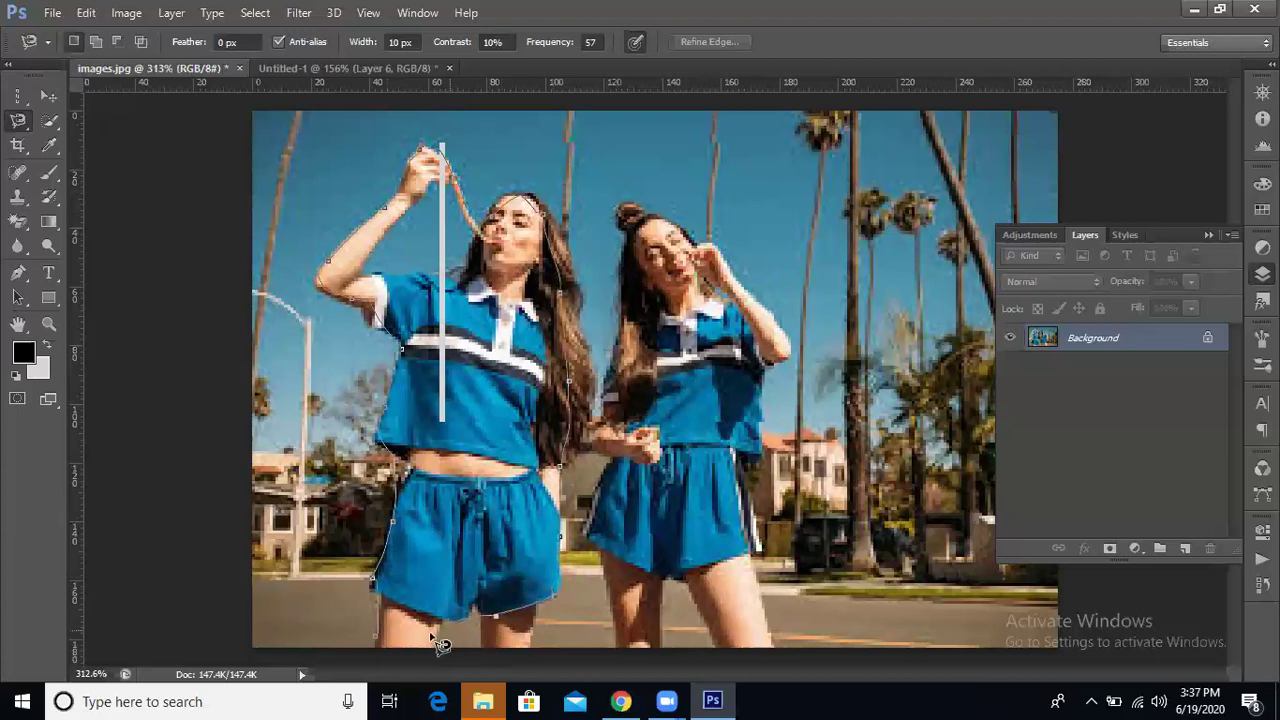
pyautogui.click(386, 648)
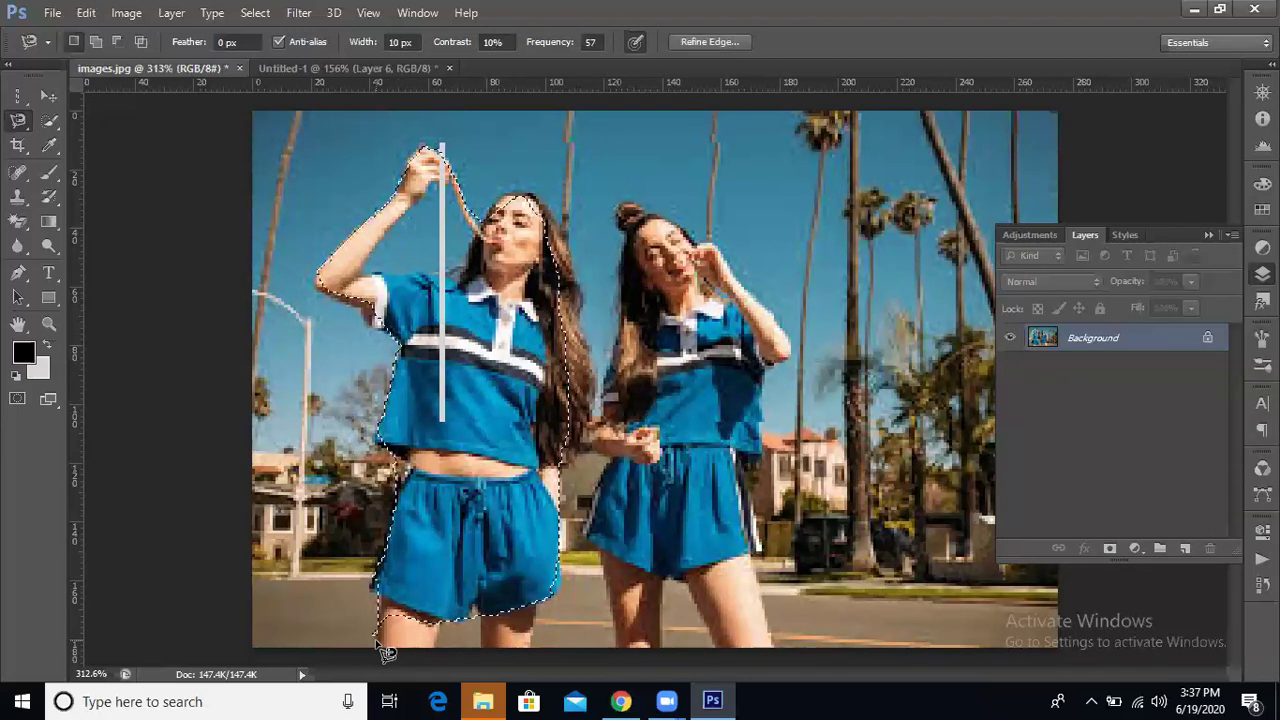
# Replace the figure selection with a Magnetic Lasso outline around the left woman's raised arm.
pyautogui.hotkey('ctrl', 'd')
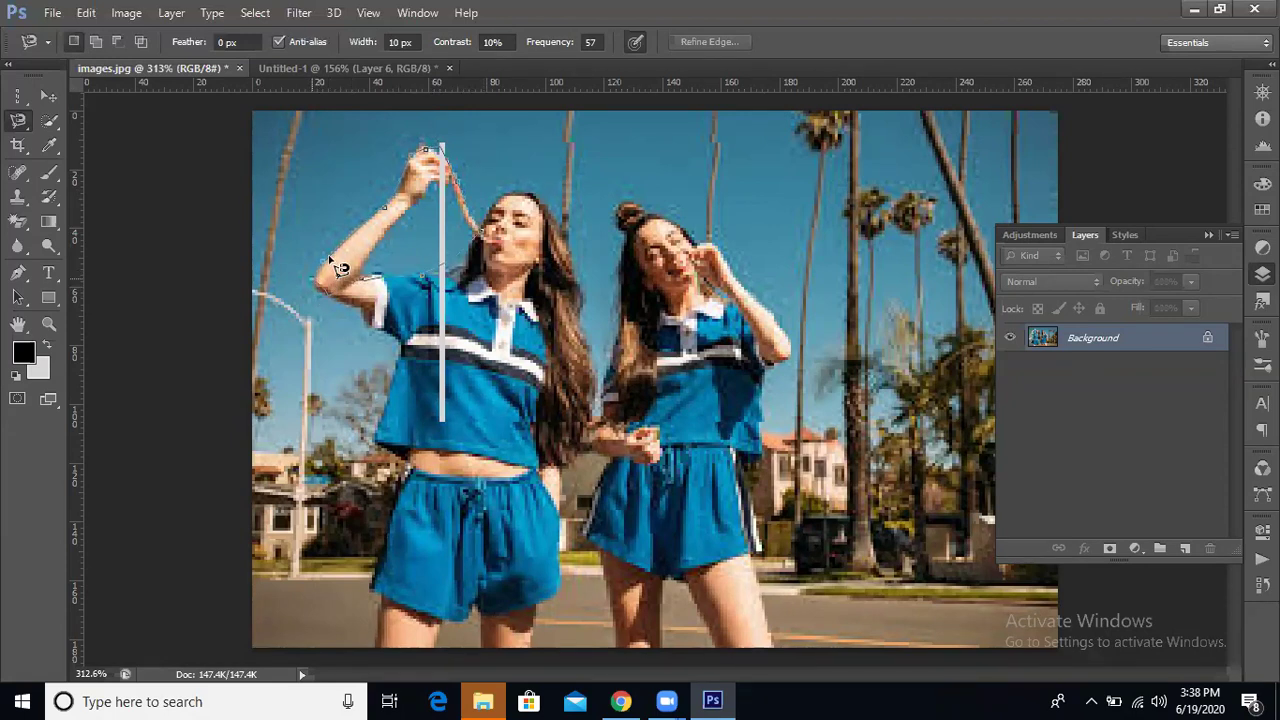
pyautogui.click(330, 272)
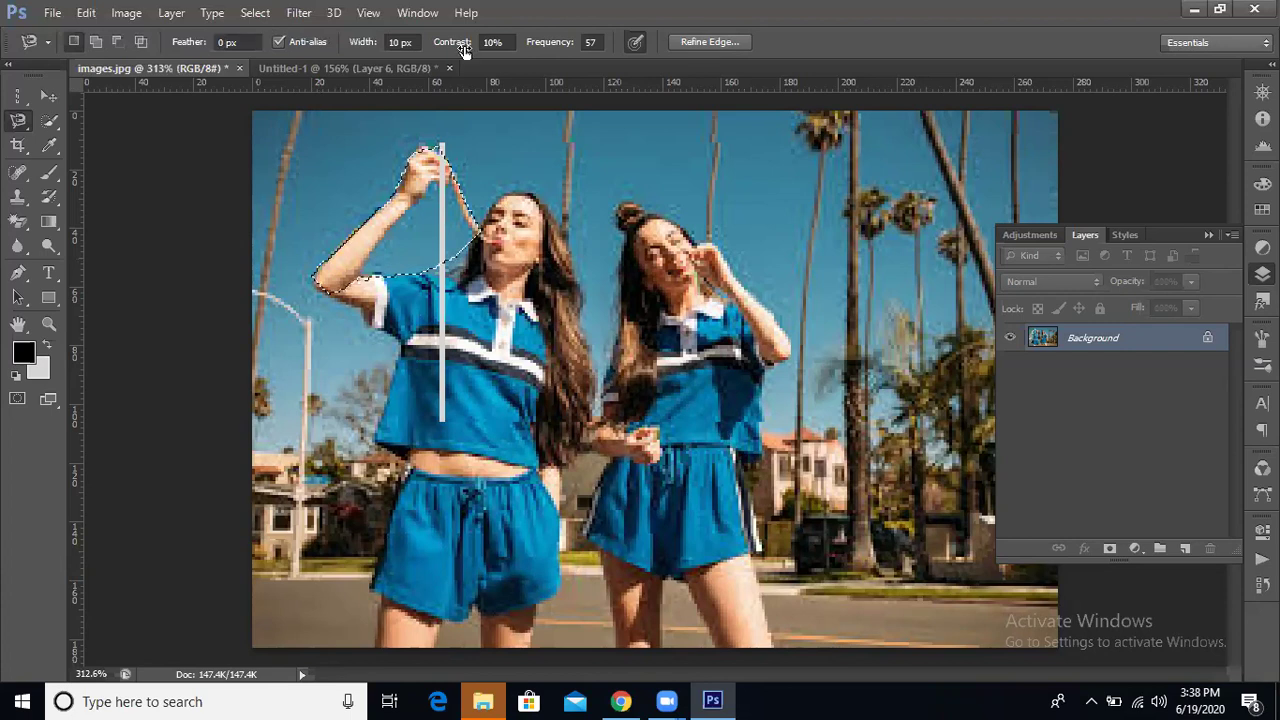
pyautogui.hotkey('ctrl', 'd')
pyautogui.hotkey('ctrl', 'z')
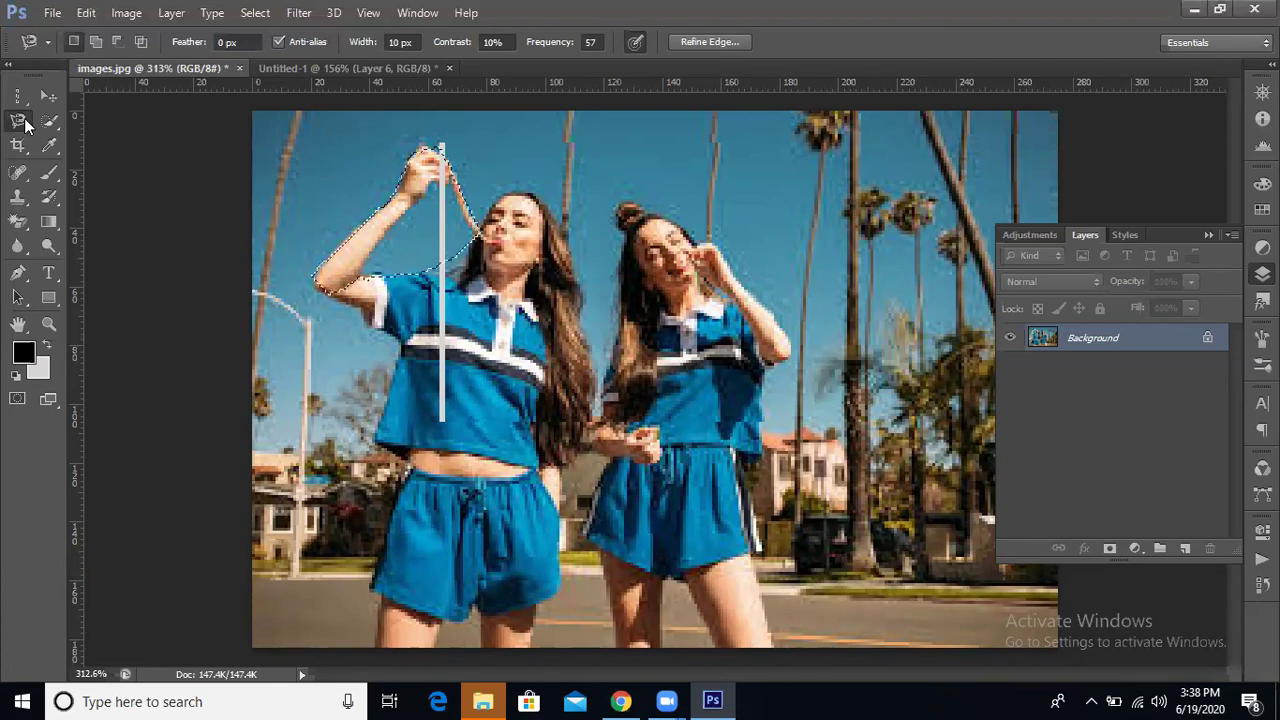
pyautogui.rightClick(24, 118)
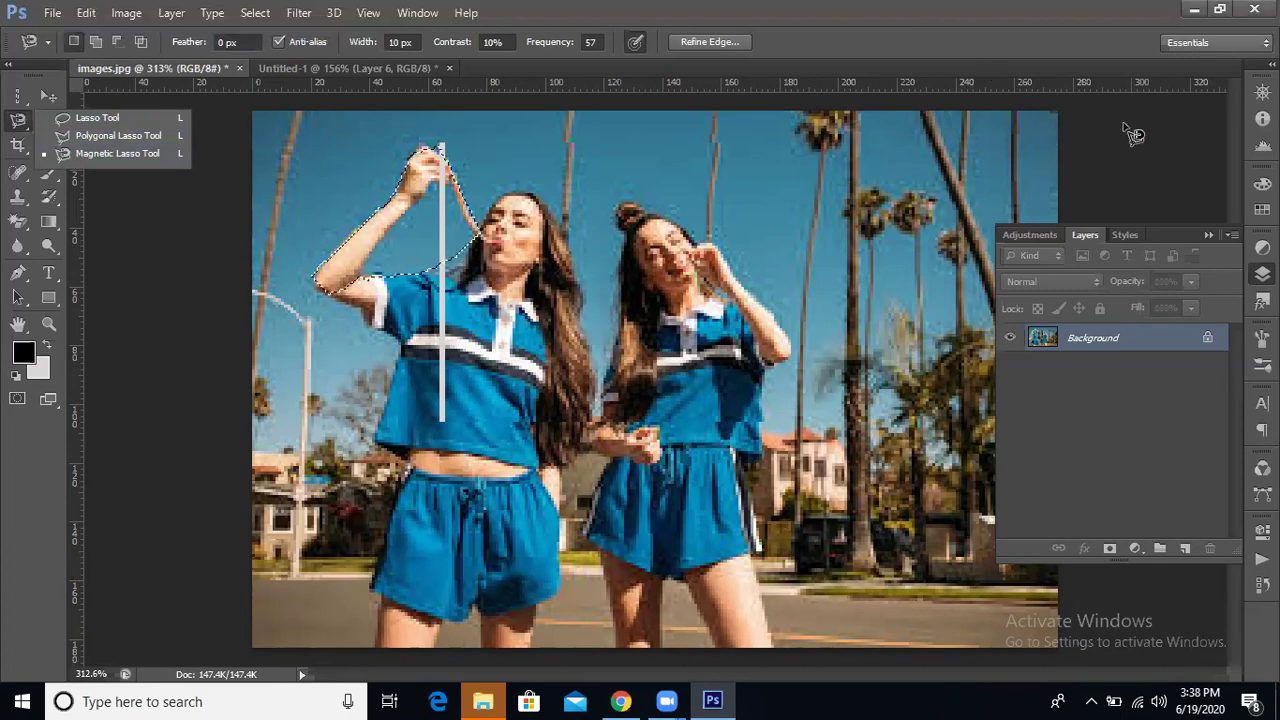
pyautogui.click(110, 153)
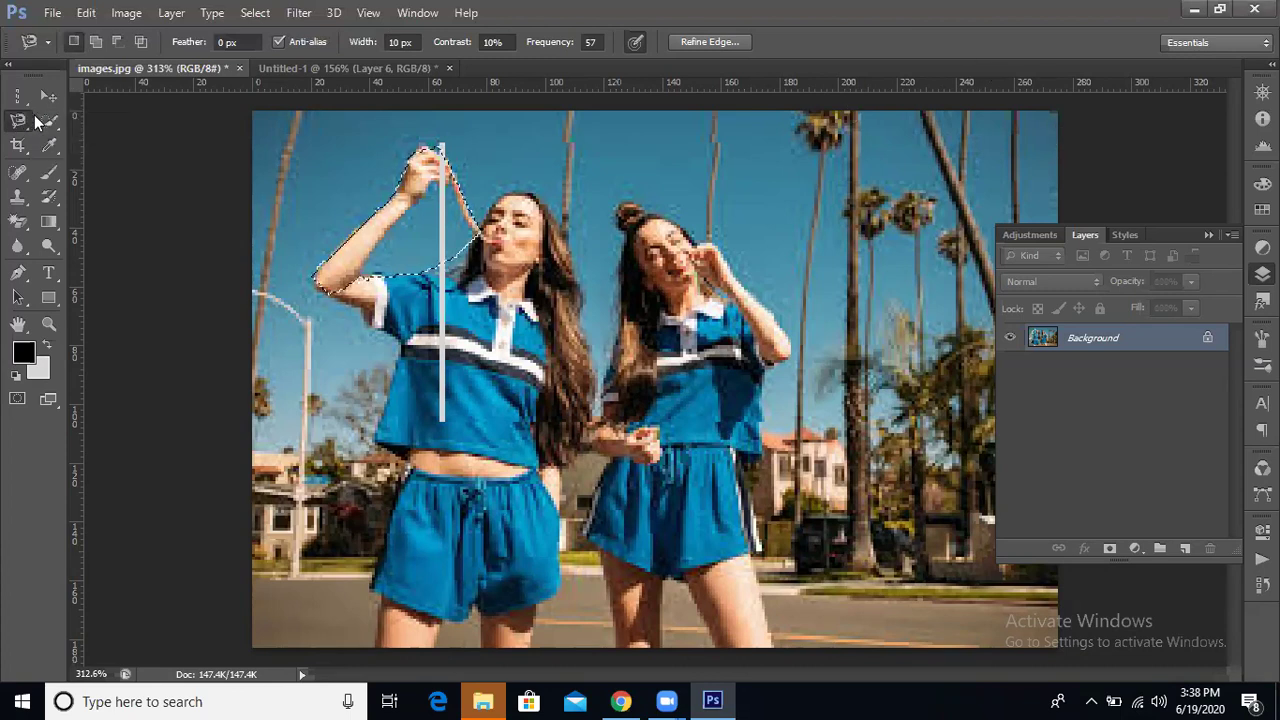
# Clear the arm selection and try the Quick Selection tool over the left woman's head, discarding the result.
pyautogui.click(52, 122)
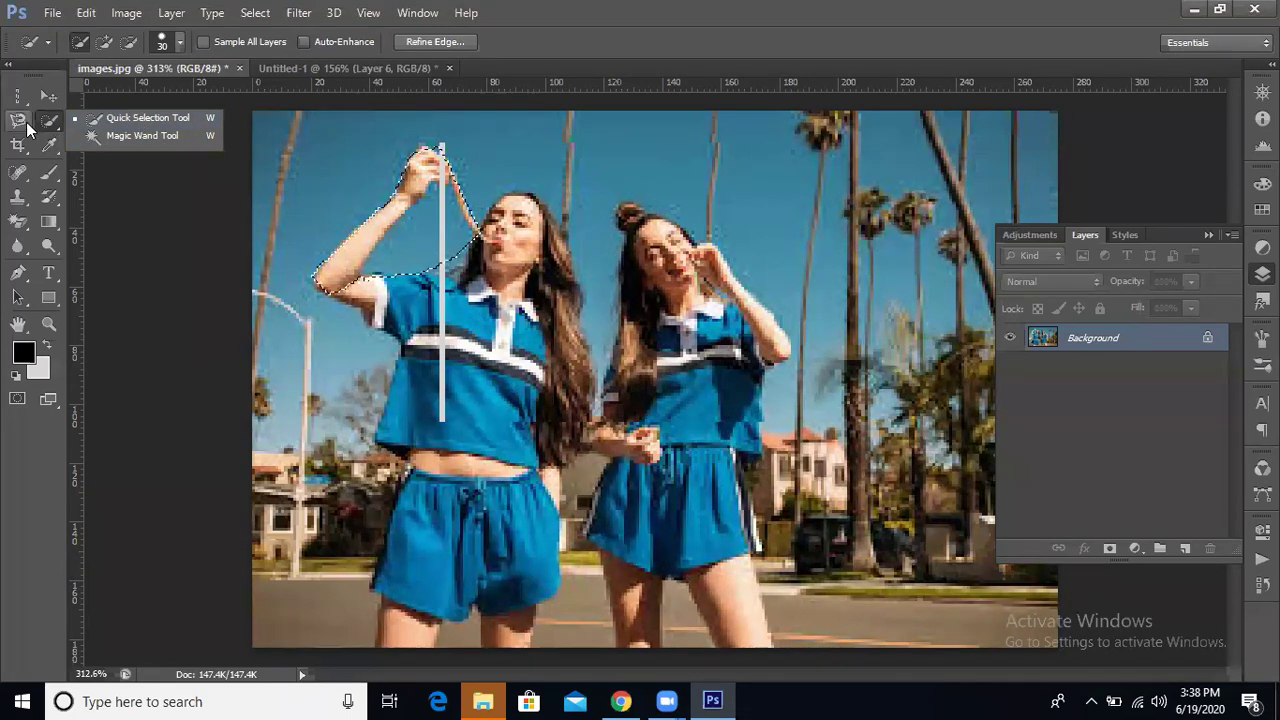
pyautogui.click(157, 118)
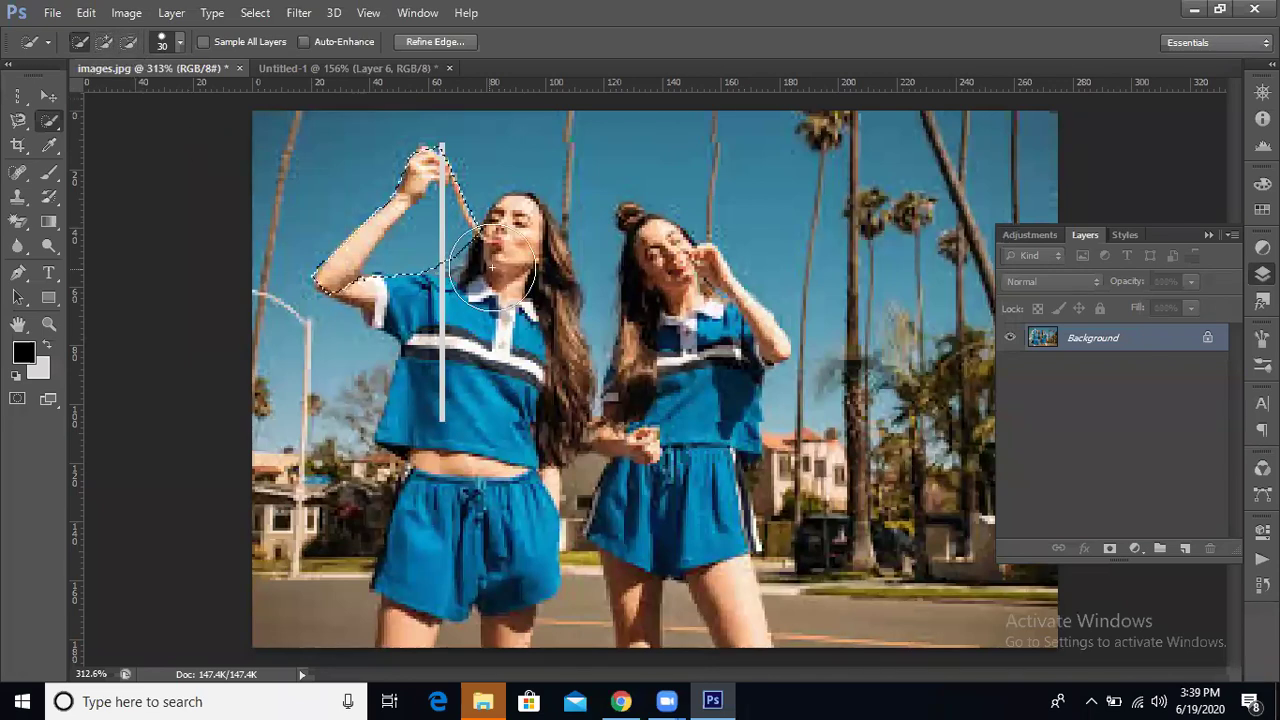
pyautogui.hotkey('ctrl', 'd')
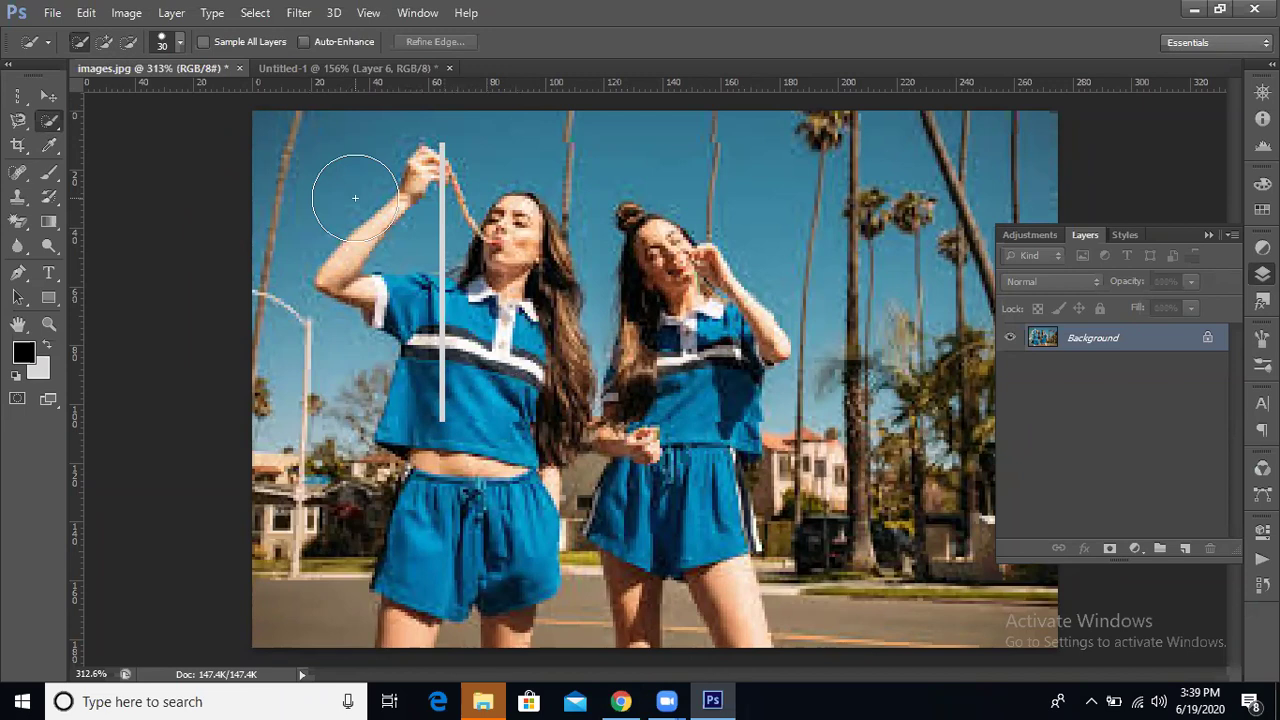
pyautogui.moveTo(512, 217)
pyautogui.mouseDown()
pyautogui.moveTo(520, 260)
pyautogui.moveTo(530, 236)
pyautogui.moveTo(505, 158)
pyautogui.mouseUp()
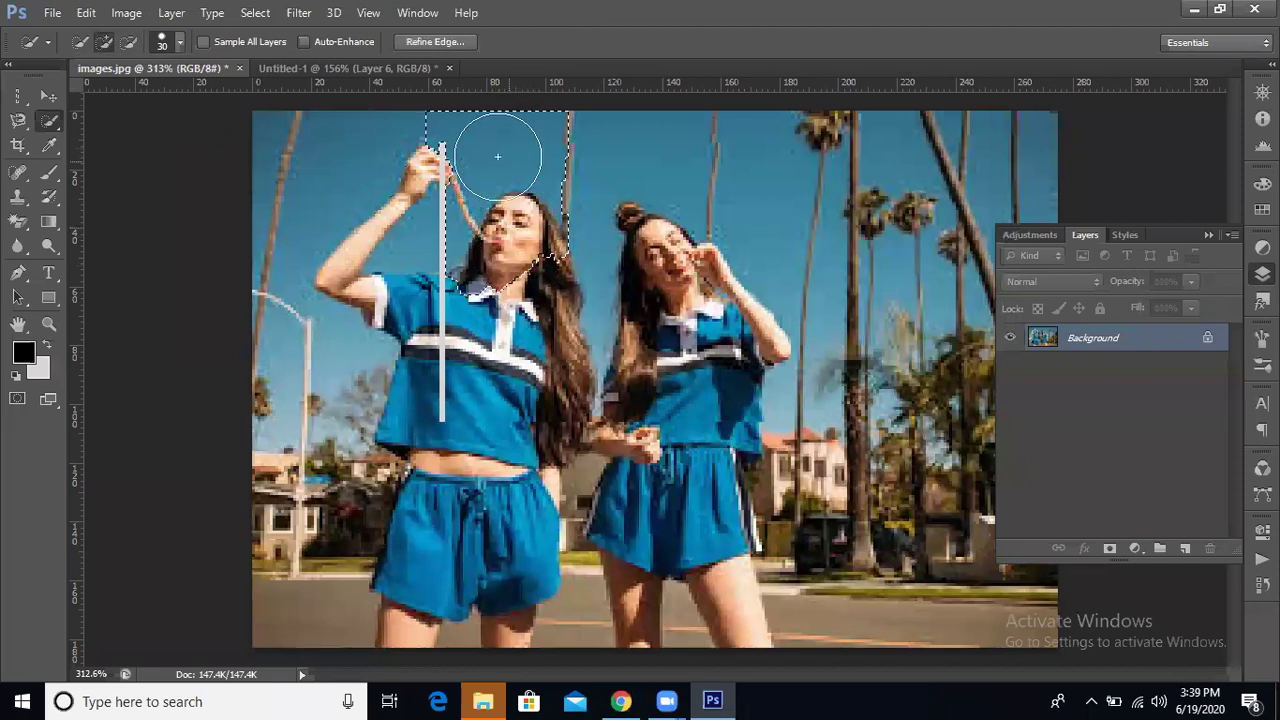
pyautogui.hotkey('ctrl', 'd')
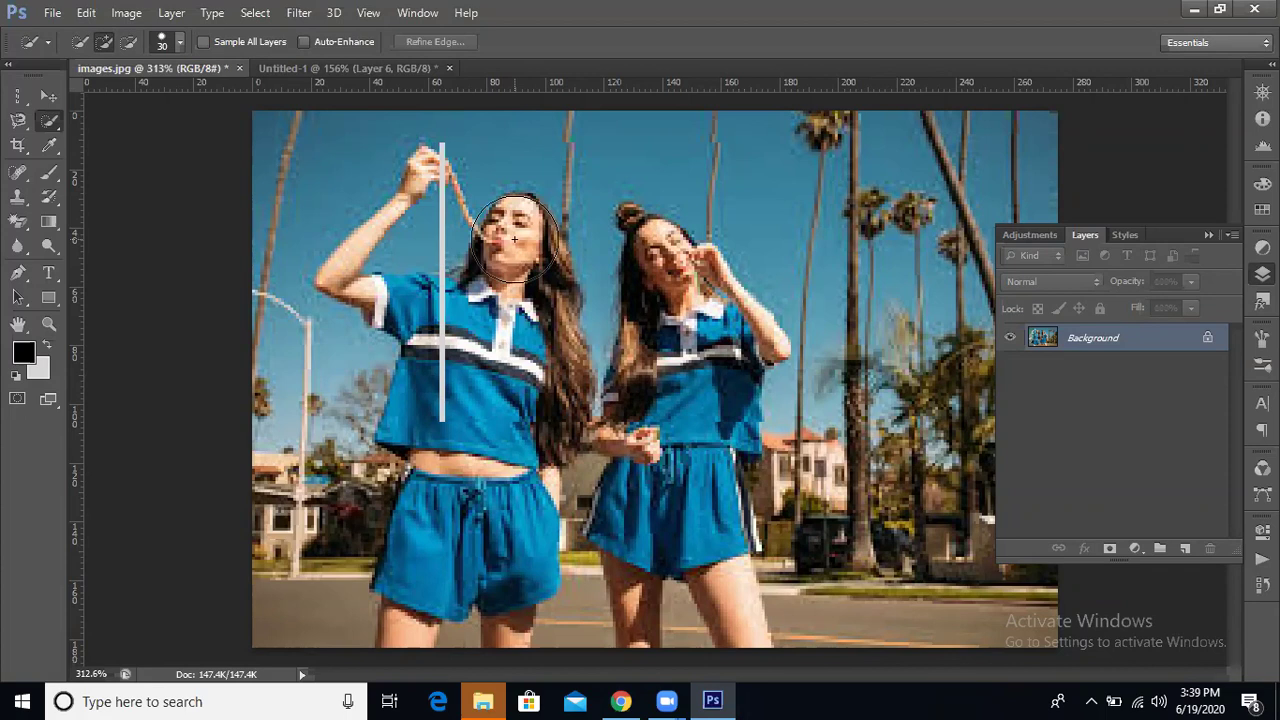
# Shrink the Quick Selection brush to 20, enlarge it to 60, and reduce it to a final size of 15.
pyautogui.press('[')
pyautogui.press('[')
pyautogui.press('[')
pyautogui.press('[')
pyautogui.press('[')
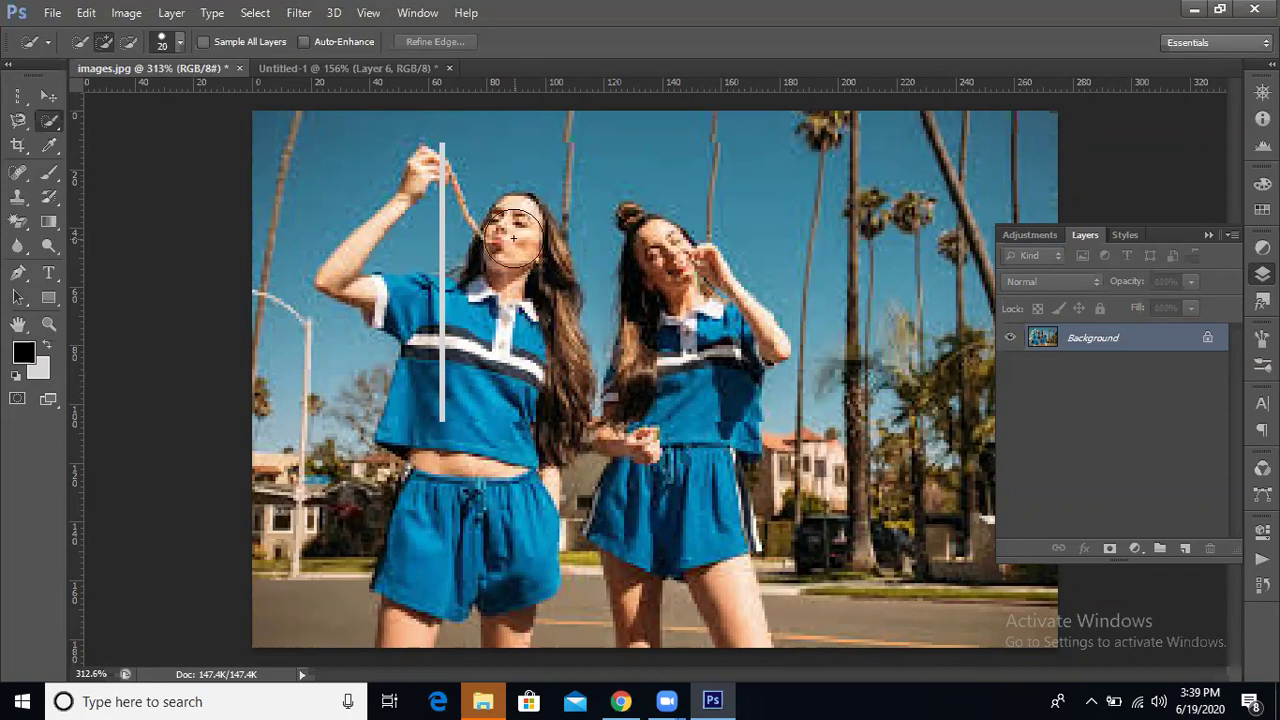
pyautogui.press(']')
pyautogui.press(']')
pyautogui.press(']')
pyautogui.press(']')
pyautogui.press(']')
pyautogui.press(']')
pyautogui.press(']')
pyautogui.press(']')
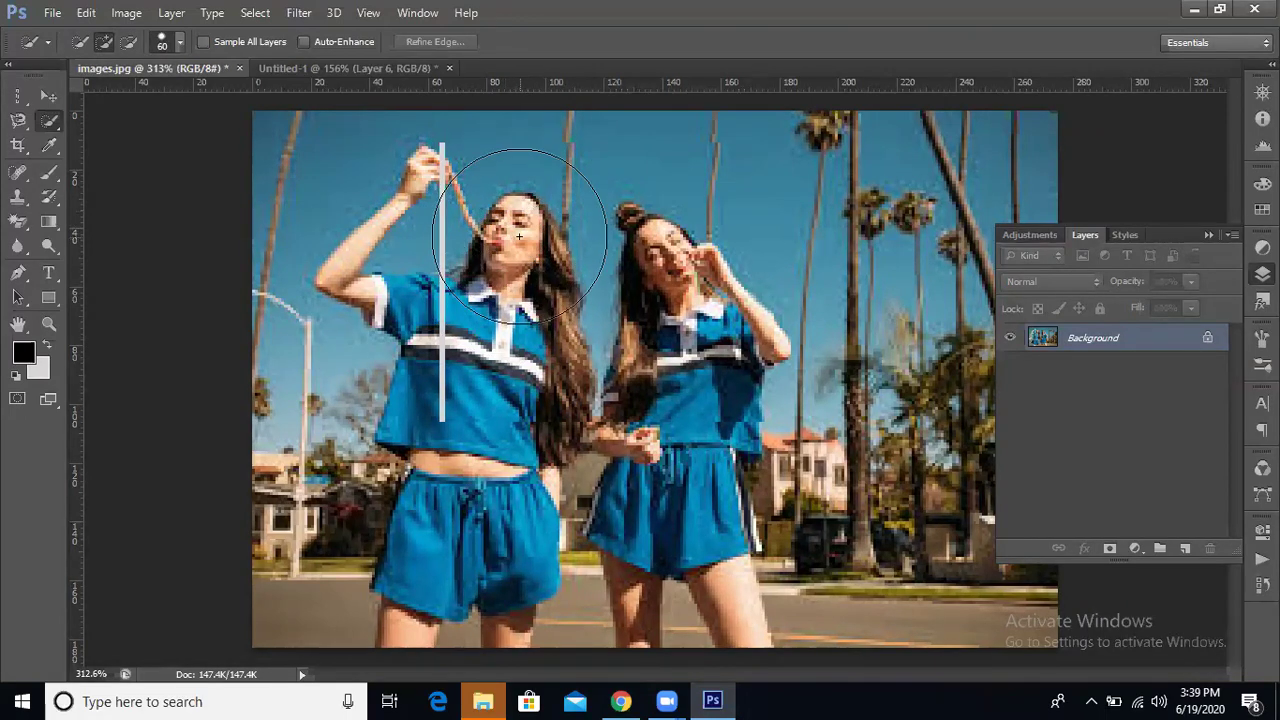
pyautogui.press('[')
pyautogui.press('[')
pyautogui.press('[')
pyautogui.press('[')
pyautogui.press('[')
pyautogui.press('[')
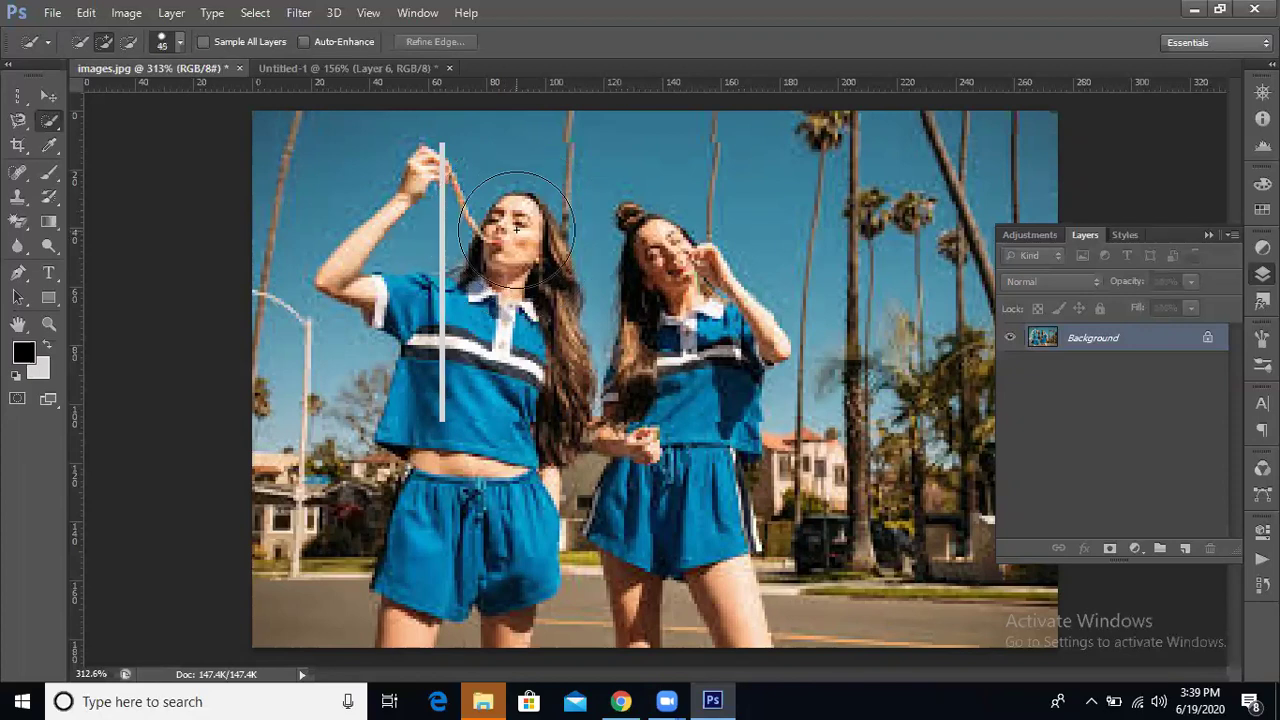
pyautogui.press('[')
pyautogui.press('[')
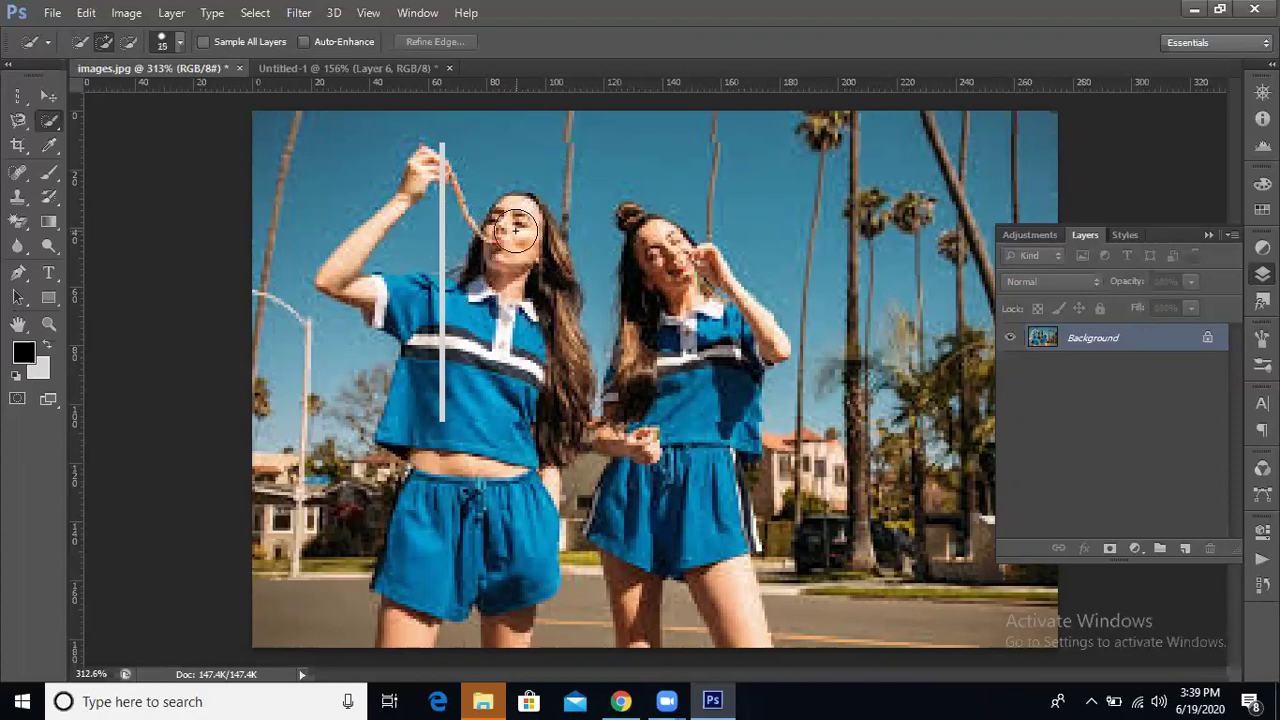
# Select the left woman's figure with Quick Selection, adding the rest of her long hair to the selection.
pyautogui.click(517, 237)
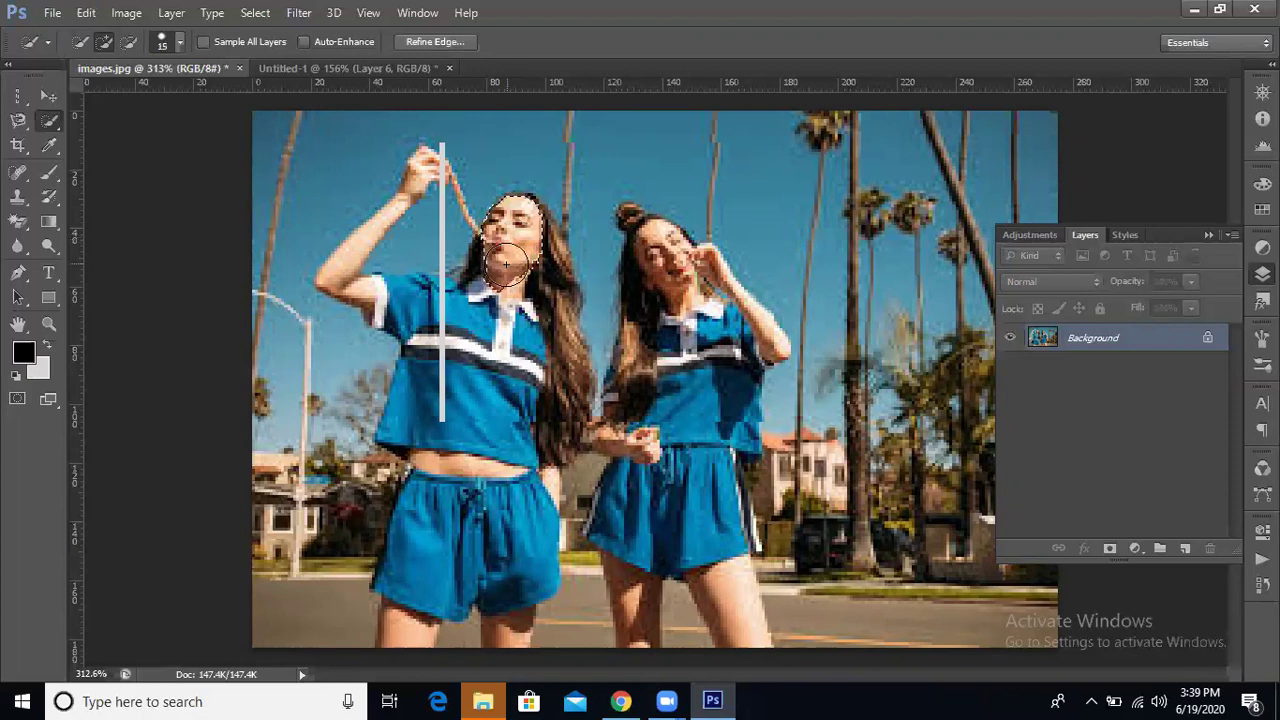
pyautogui.moveTo(532, 310)
pyautogui.mouseDown()
pyautogui.moveTo(541, 252)
pyautogui.moveTo(546, 370)
pyautogui.moveTo(509, 306)
pyautogui.moveTo(489, 307)
pyautogui.moveTo(448, 397)
pyautogui.moveTo(447, 345)
pyautogui.moveTo(413, 308)
pyautogui.moveTo(430, 311)
pyautogui.moveTo(461, 360)
pyautogui.moveTo(459, 526)
pyautogui.moveTo(497, 480)
pyautogui.moveTo(515, 509)
pyautogui.moveTo(508, 564)
pyautogui.moveTo(517, 526)
pyautogui.moveTo(412, 606)
pyautogui.mouseUp()
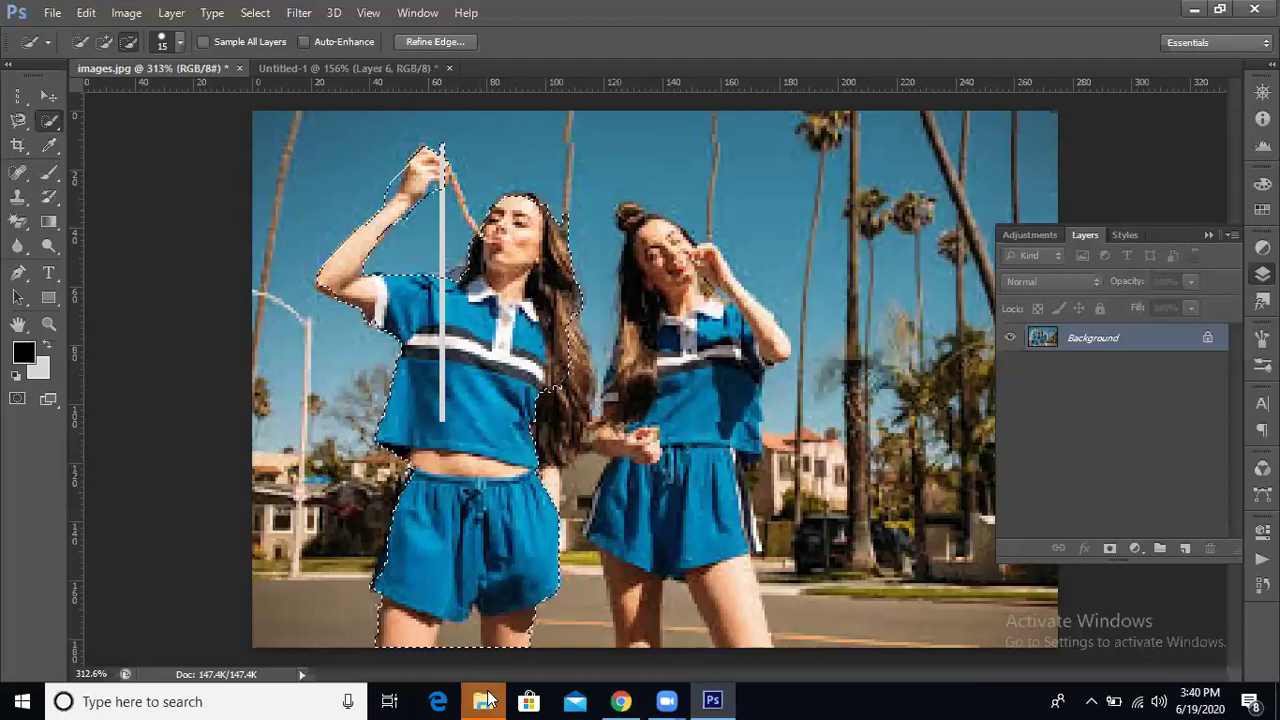
pyautogui.click(458, 650)
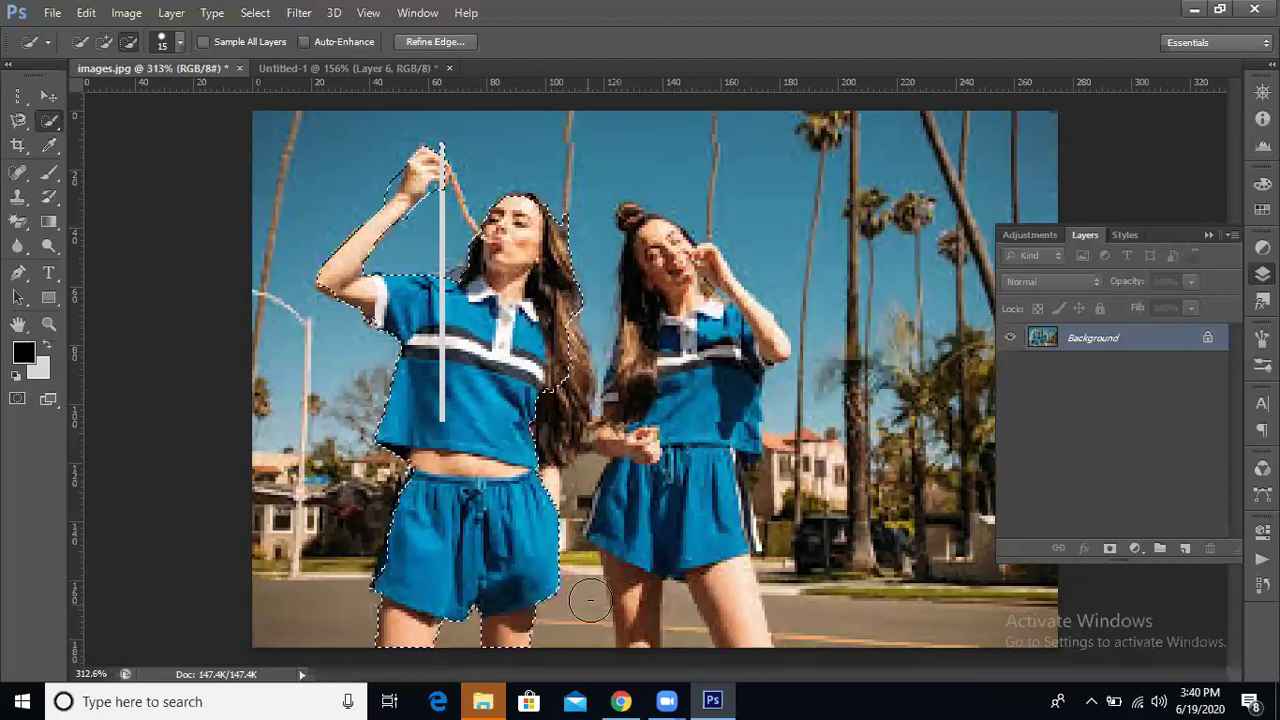
pyautogui.click(105, 41)
pyautogui.moveTo(543, 423)
pyautogui.mouseDown()
pyautogui.moveTo(537, 386)
pyautogui.moveTo(570, 420)
pyautogui.mouseUp()
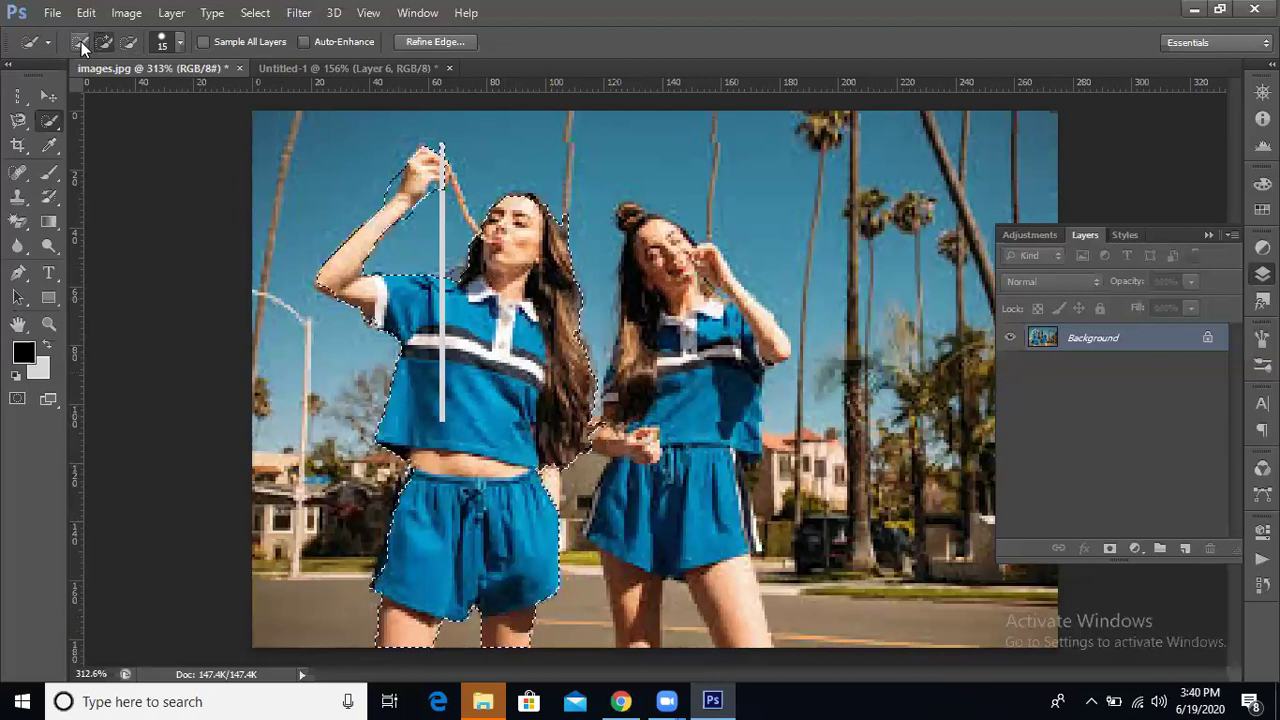
# Try to shift the selected woman with the Move tool, and clear the selection.
pyautogui.click(48, 95)
pyautogui.moveTo(511, 405)
pyautogui.mouseDown()
pyautogui.moveTo(670, 240)
pyautogui.moveTo(639, 461)
pyautogui.moveTo(496, 405)
pyautogui.moveTo(615, 345)
pyautogui.moveTo(530, 392)
pyautogui.mouseUp()
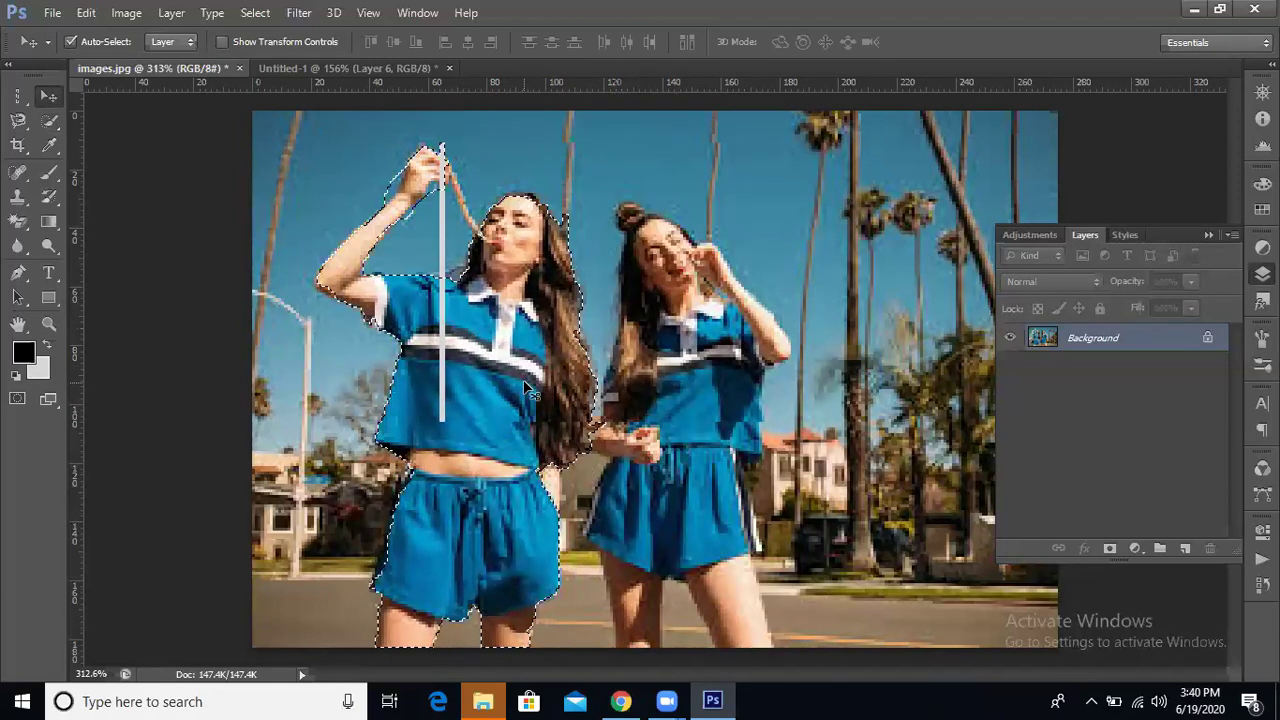
pyautogui.hotkey('ctrl', 'd')
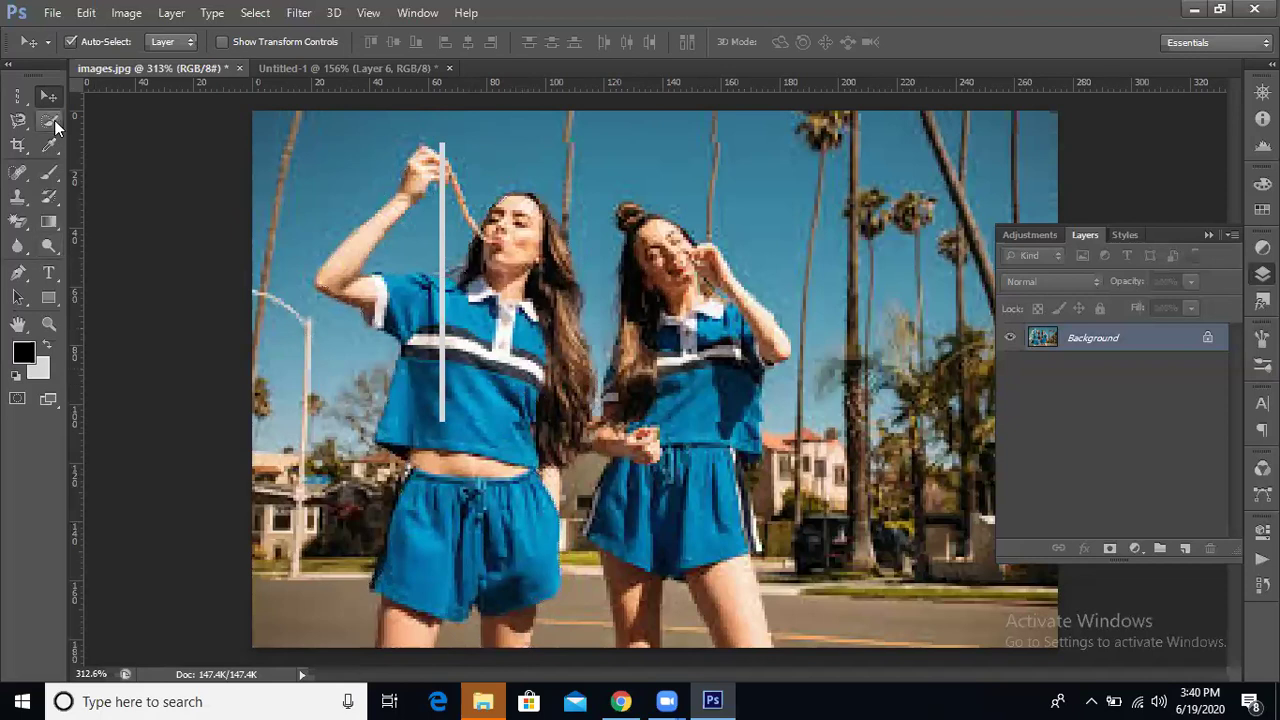
# Switch to Chrome to read the Class 02 topics in the course outline, check the Facebook group page, and return to Photoshop.
pyautogui.click(621, 701)
pyautogui.click(370, 15)
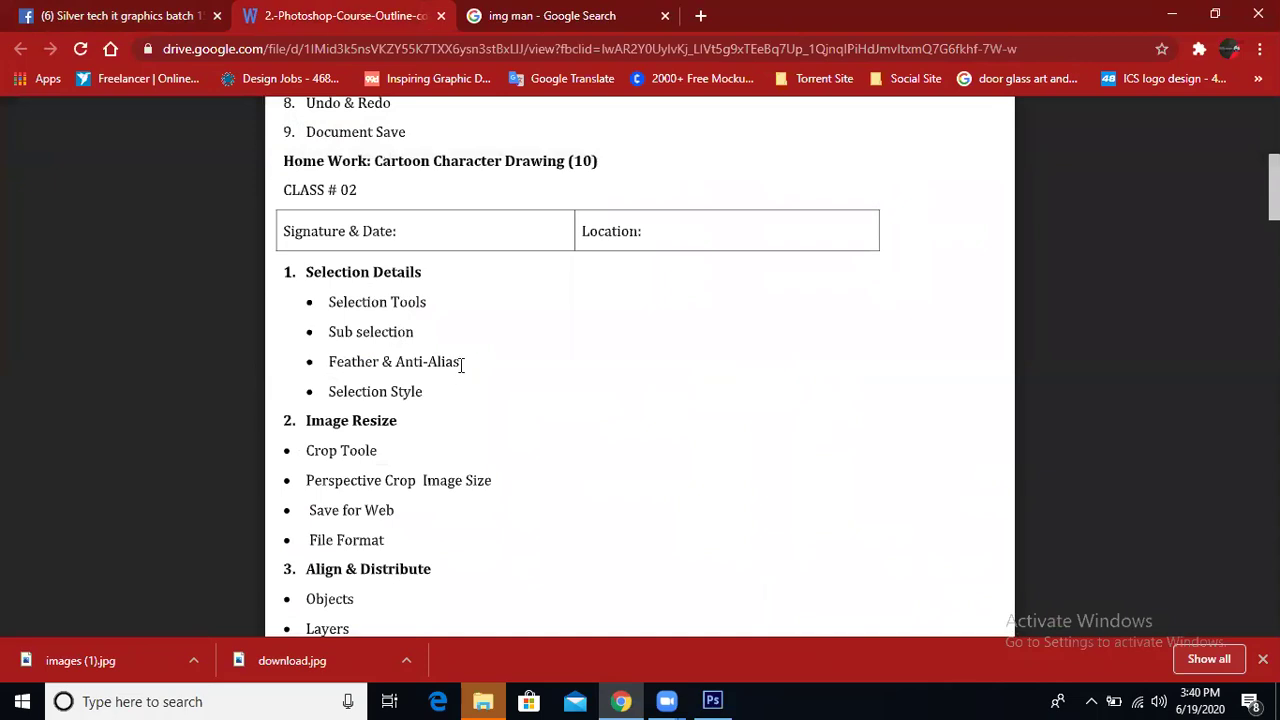
pyautogui.scroll(-1, 430, 391)
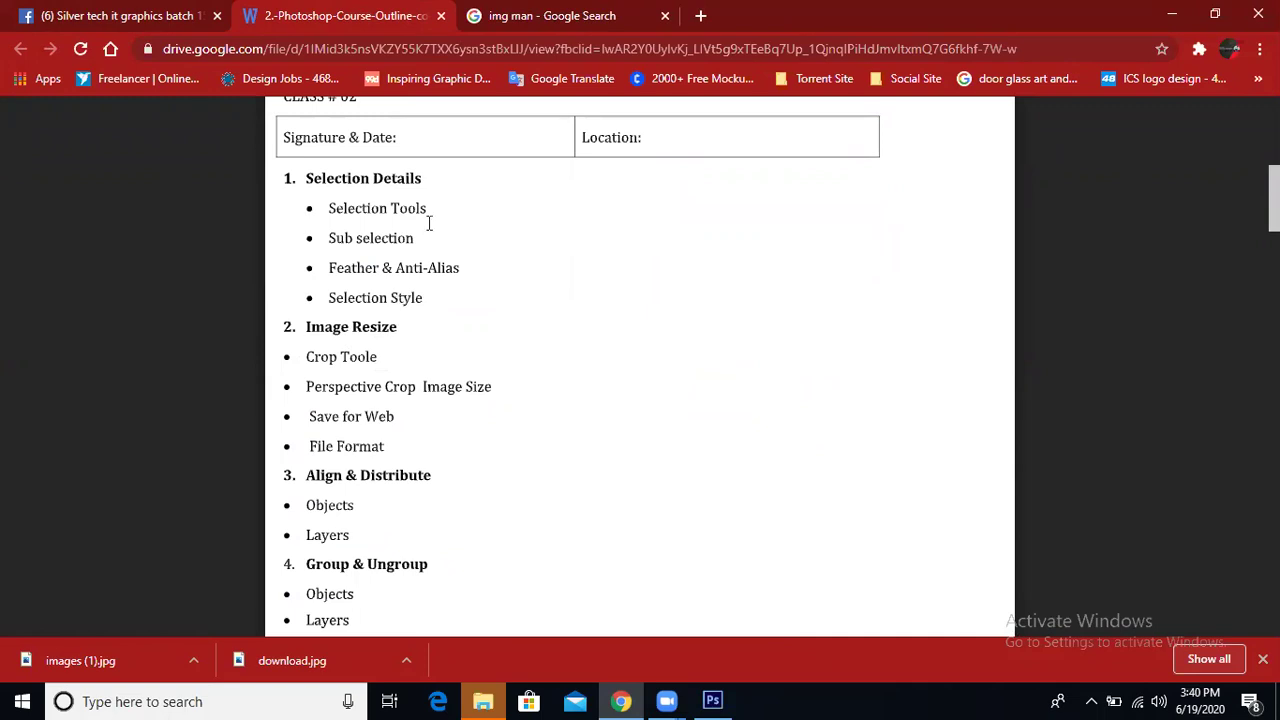
pyautogui.click(140, 12)
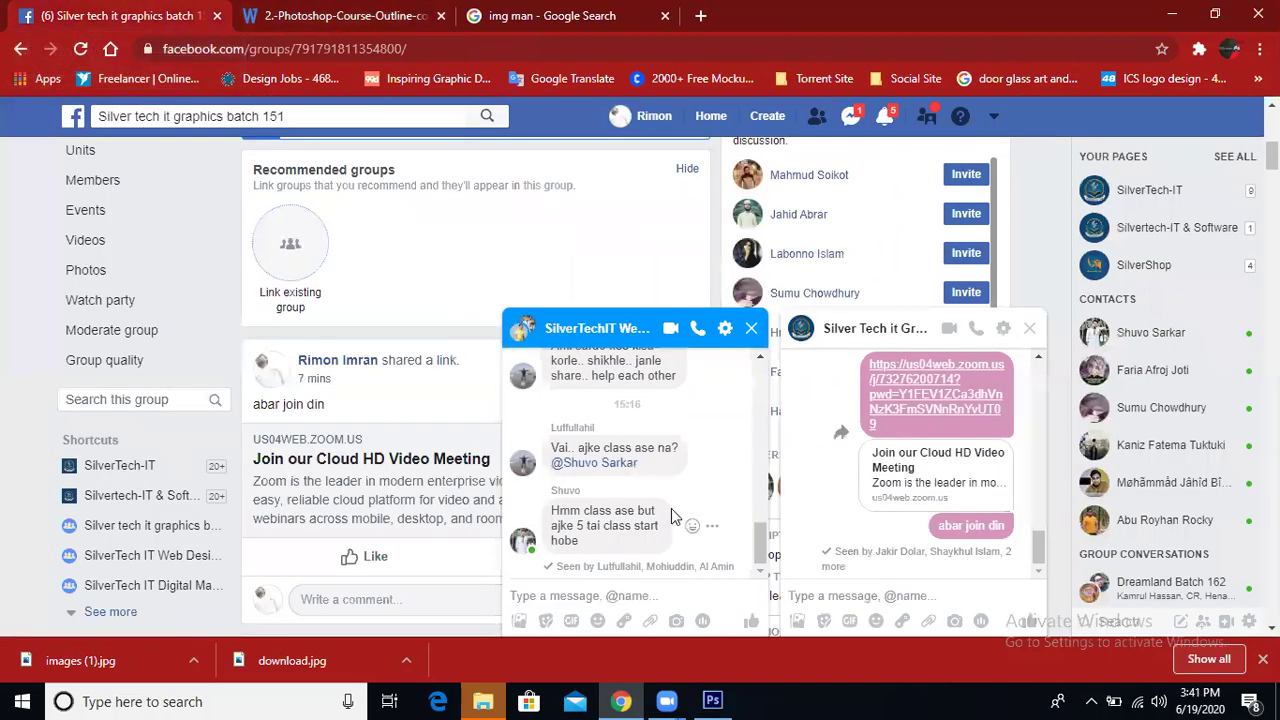
pyautogui.click(714, 698)
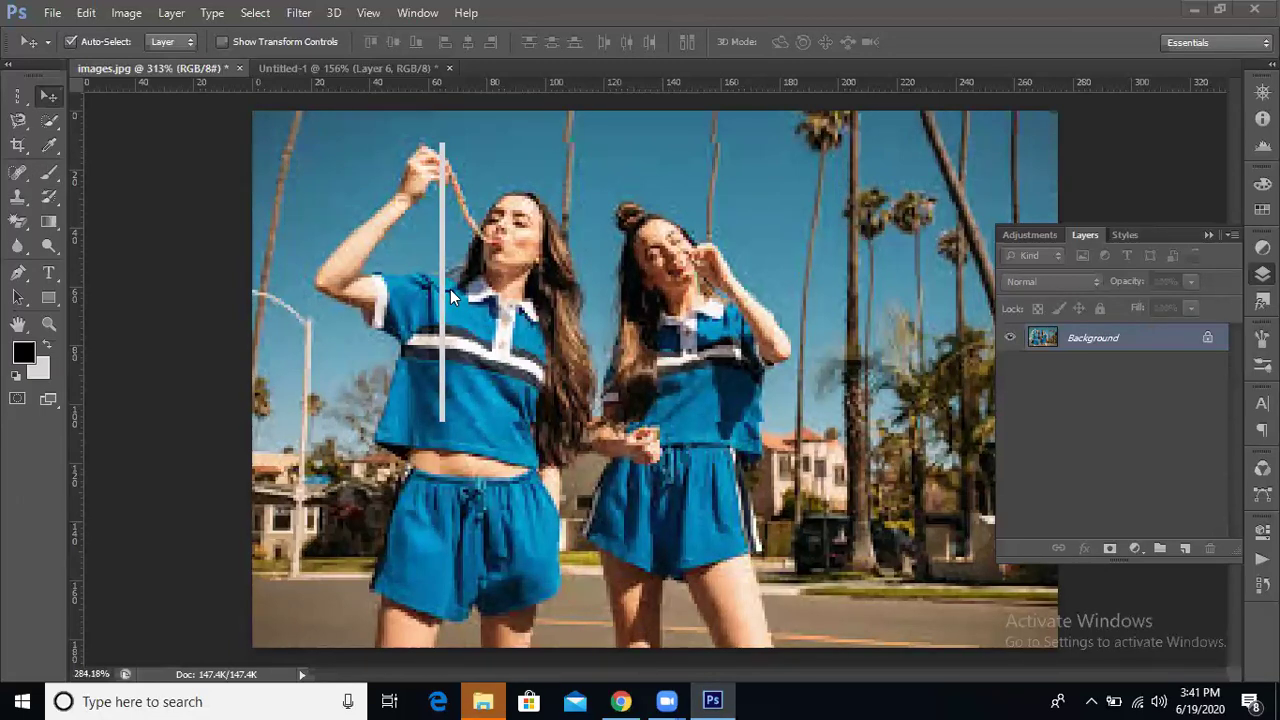
# Resize the whole image to a width of 1000 pixels with Image Size, keeping proportions constrained.
pyautogui.scroll(-1, 450, 289)
pyautogui.scroll(-1, 452, 285)
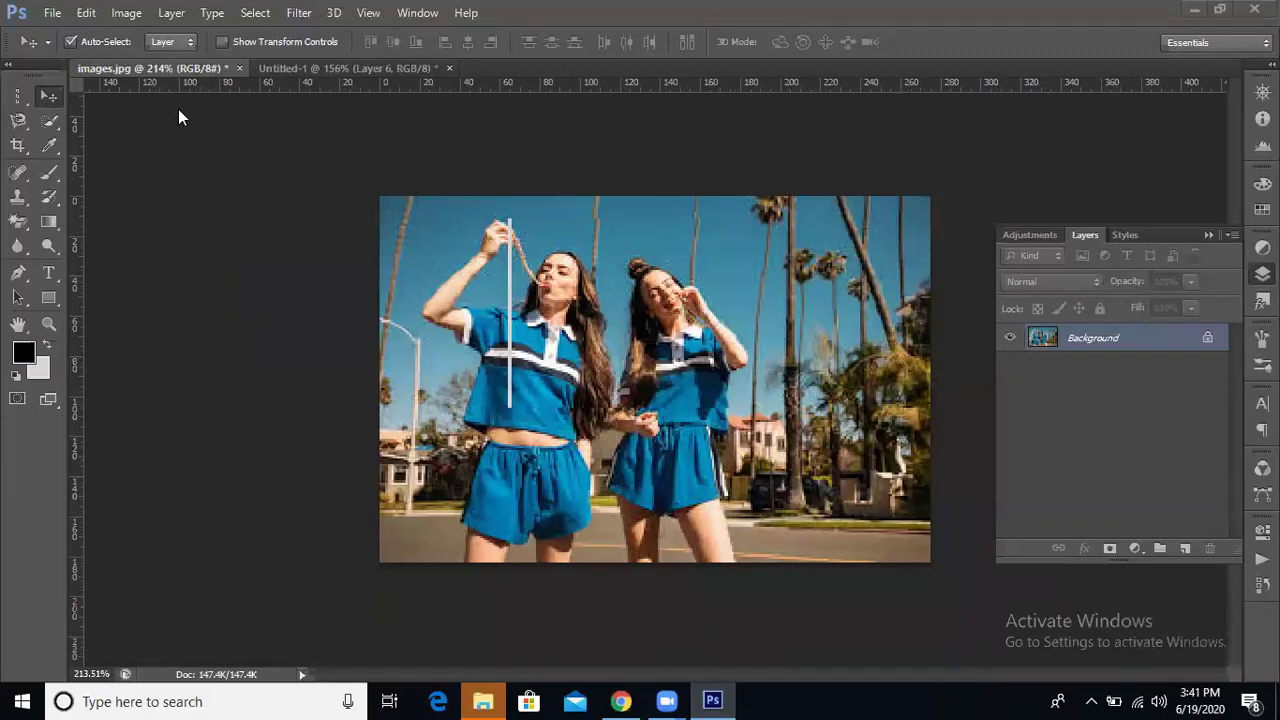
pyautogui.click(126, 14)
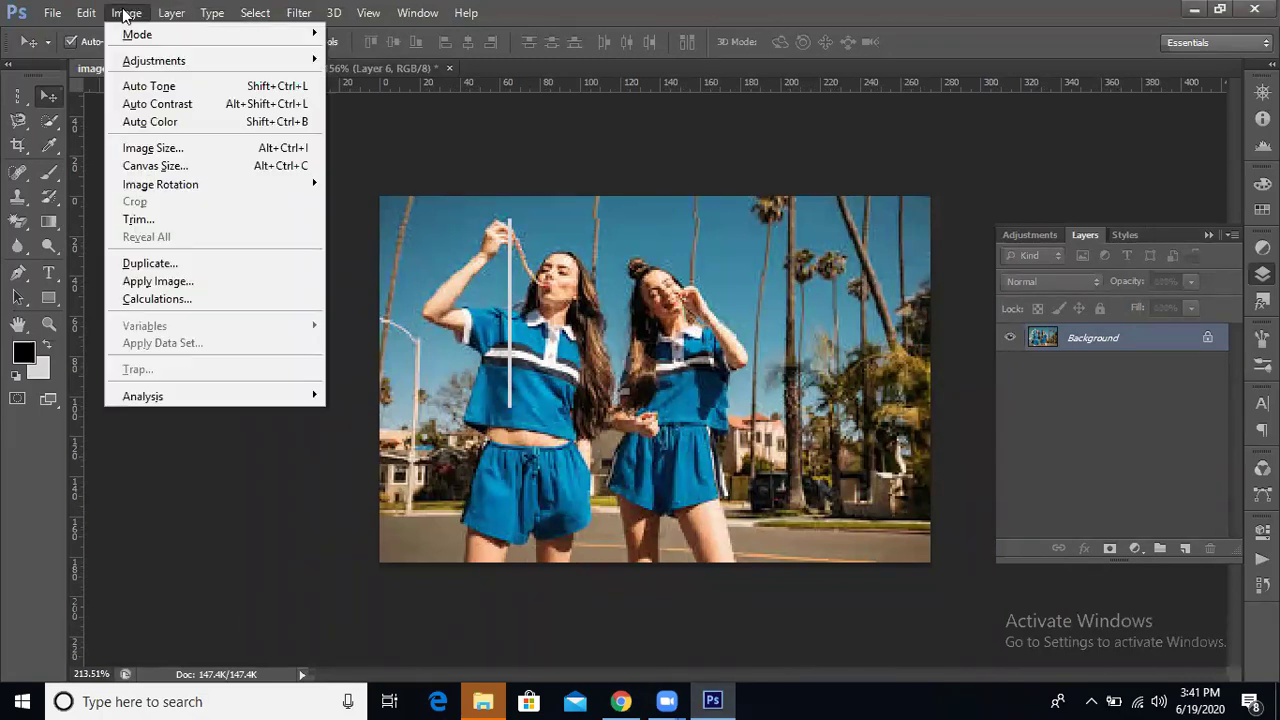
pyautogui.click(170, 150)
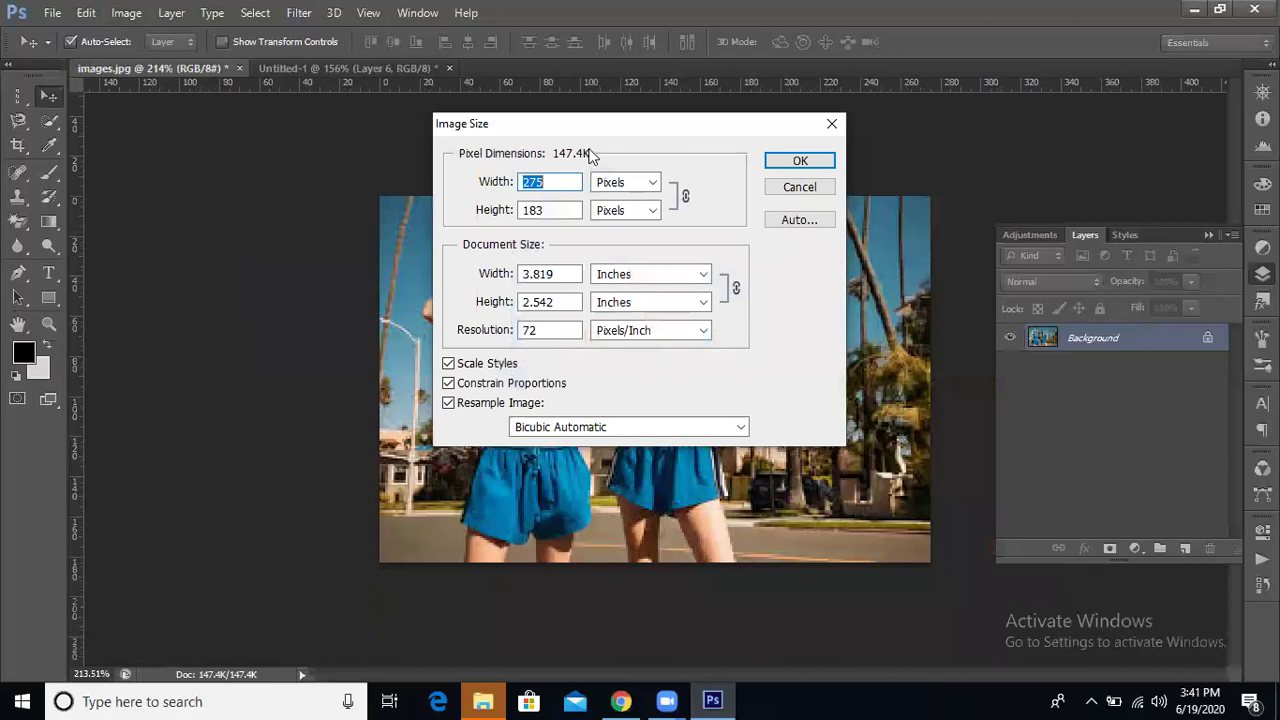
pyautogui.moveTo(624, 135); pyautogui.dragTo(1041, 148)
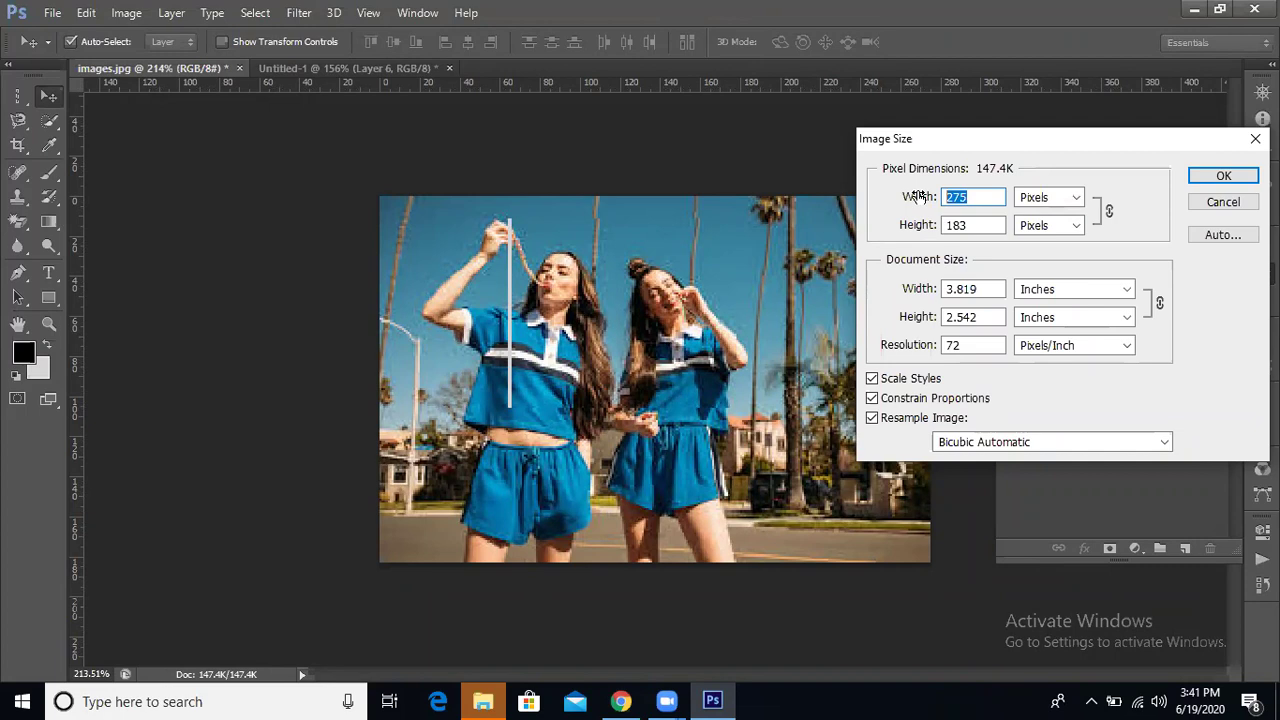
pyautogui.write('2')
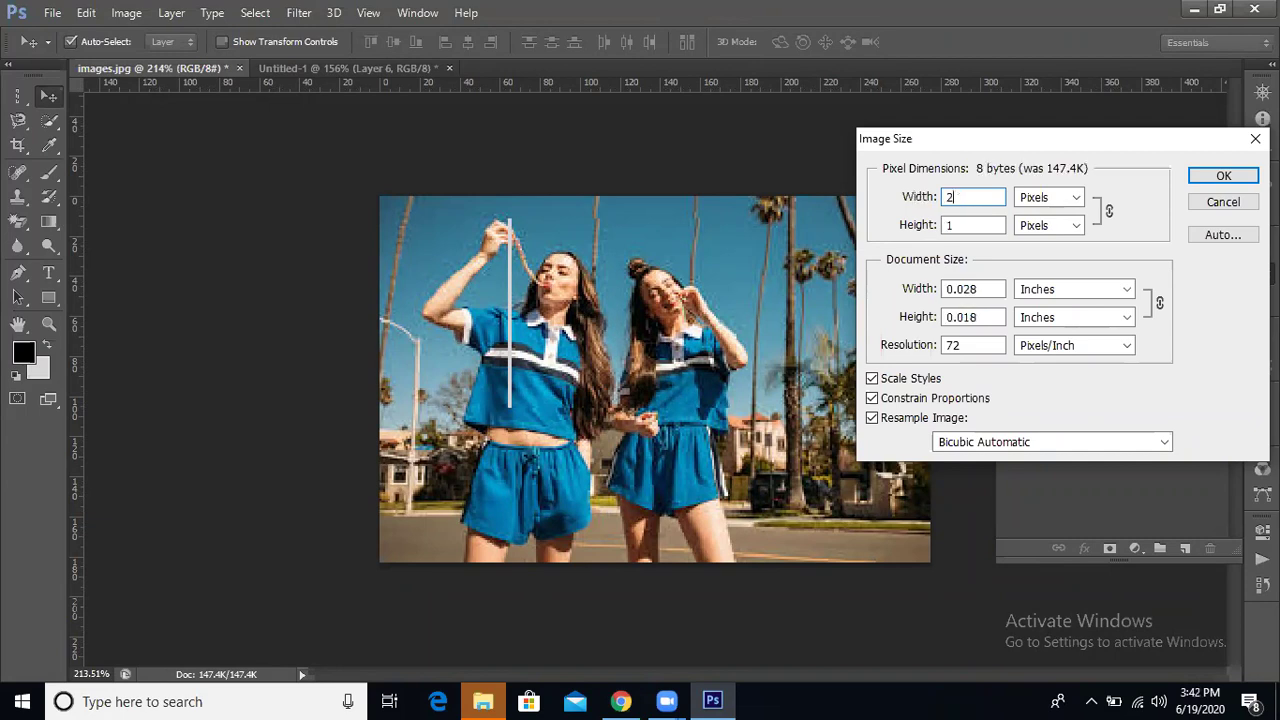
pyautogui.press('BackSpace')
pyautogui.write('1000')
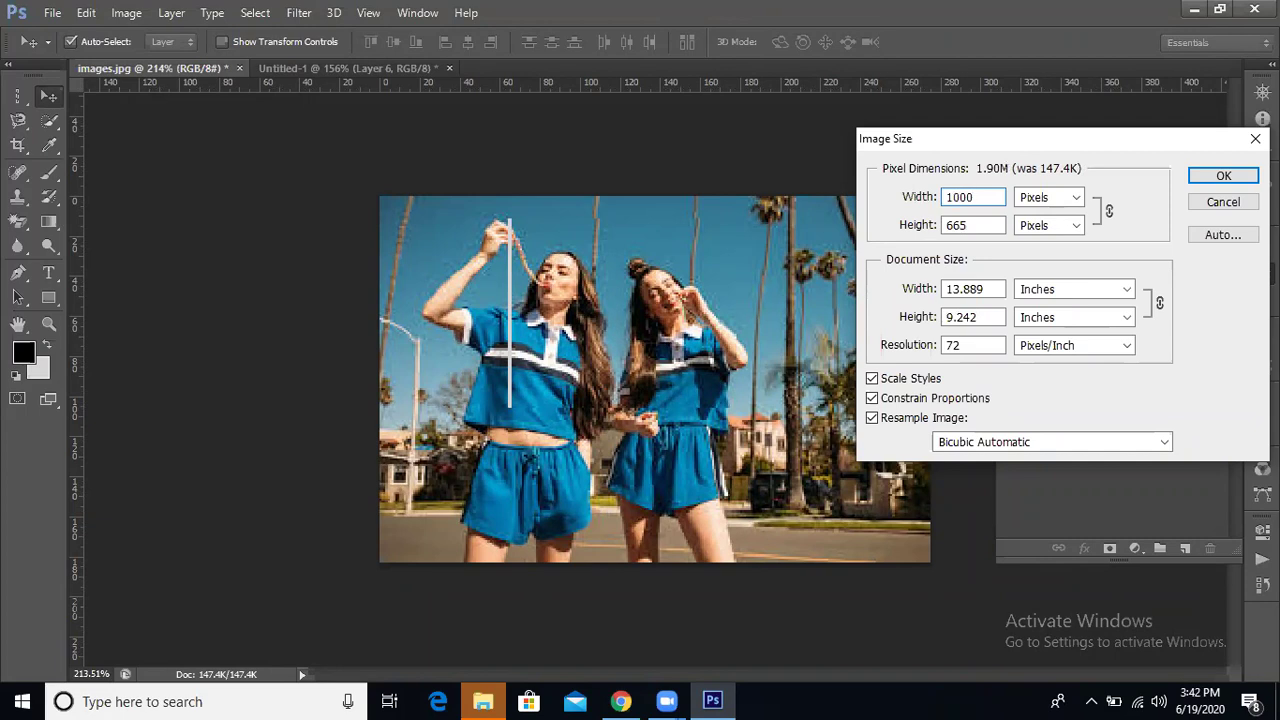
pyautogui.click(1222, 176)
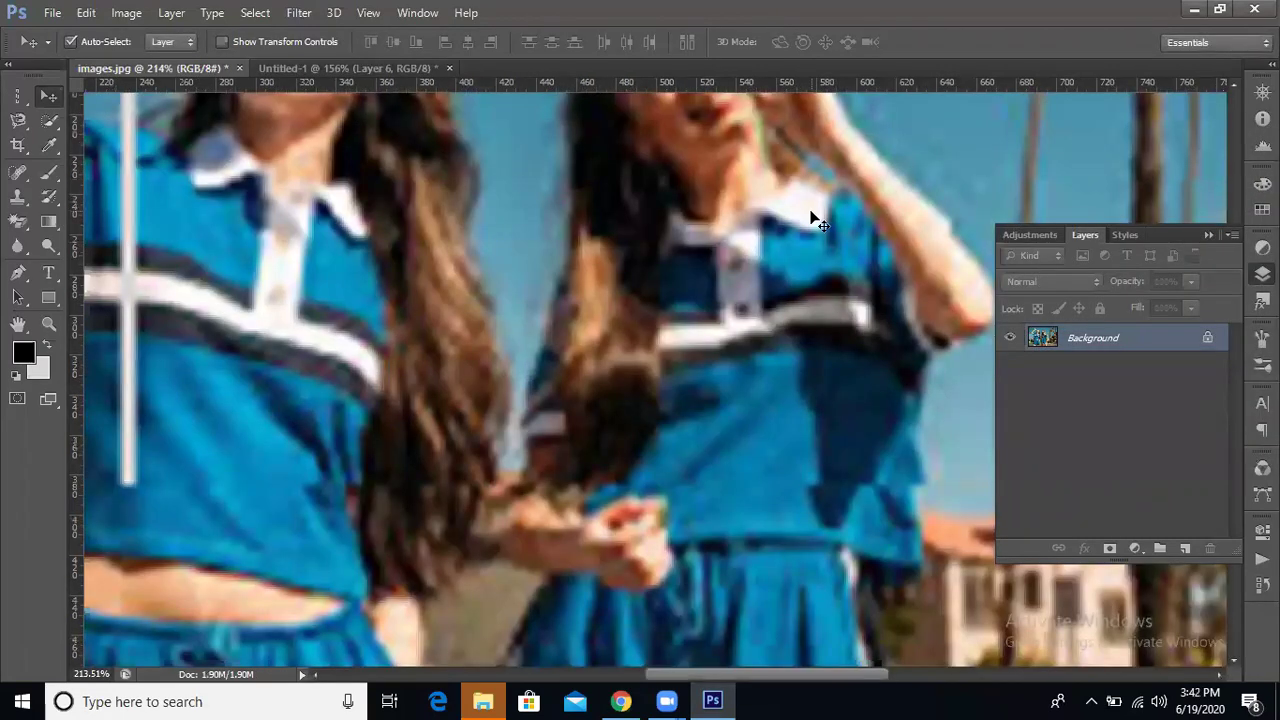
pyautogui.scroll(-10, 815, 220)
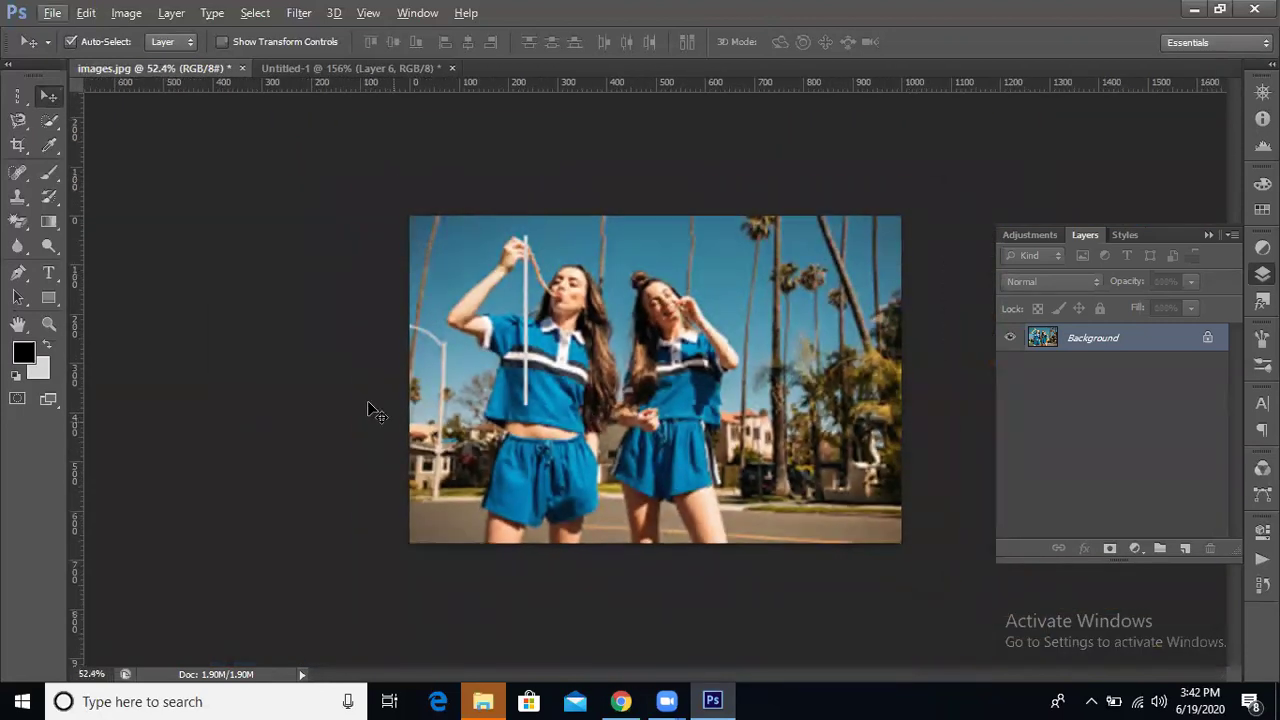
# Resize the image with Image Size to a width of 200 pixels, keeping proportions constrained.
pyautogui.click(122, 13)
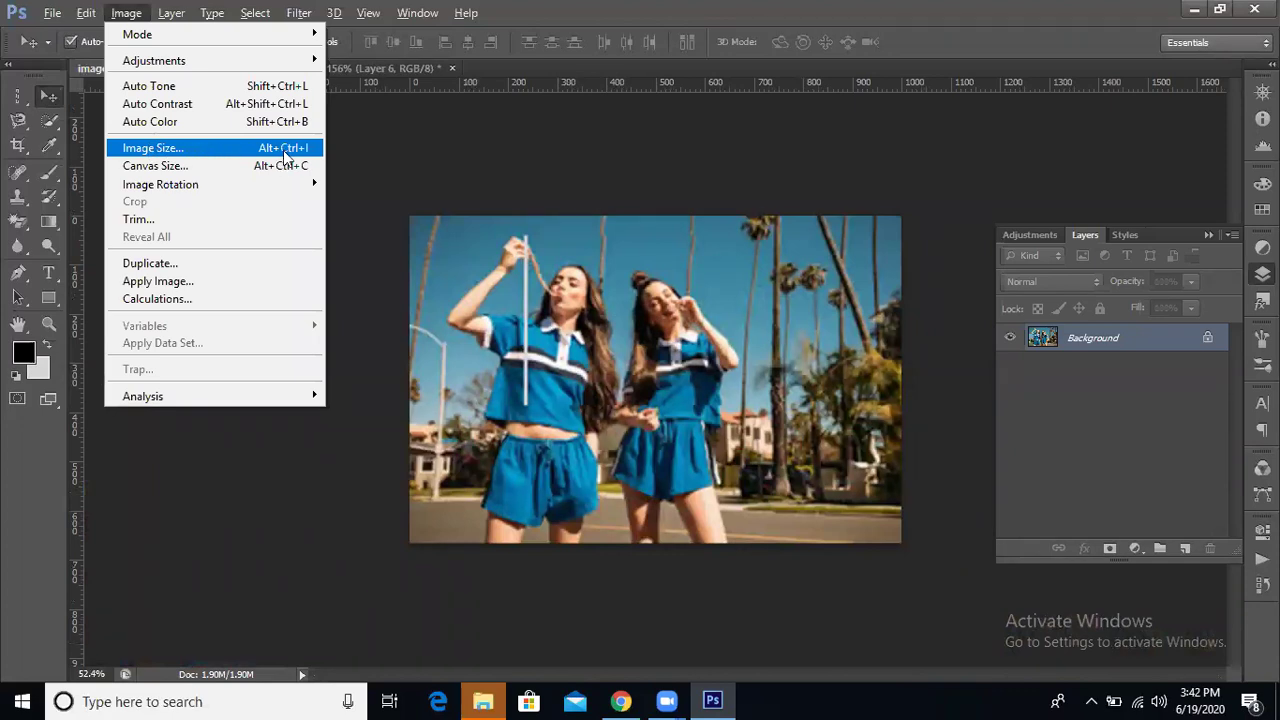
pyautogui.click(294, 148)
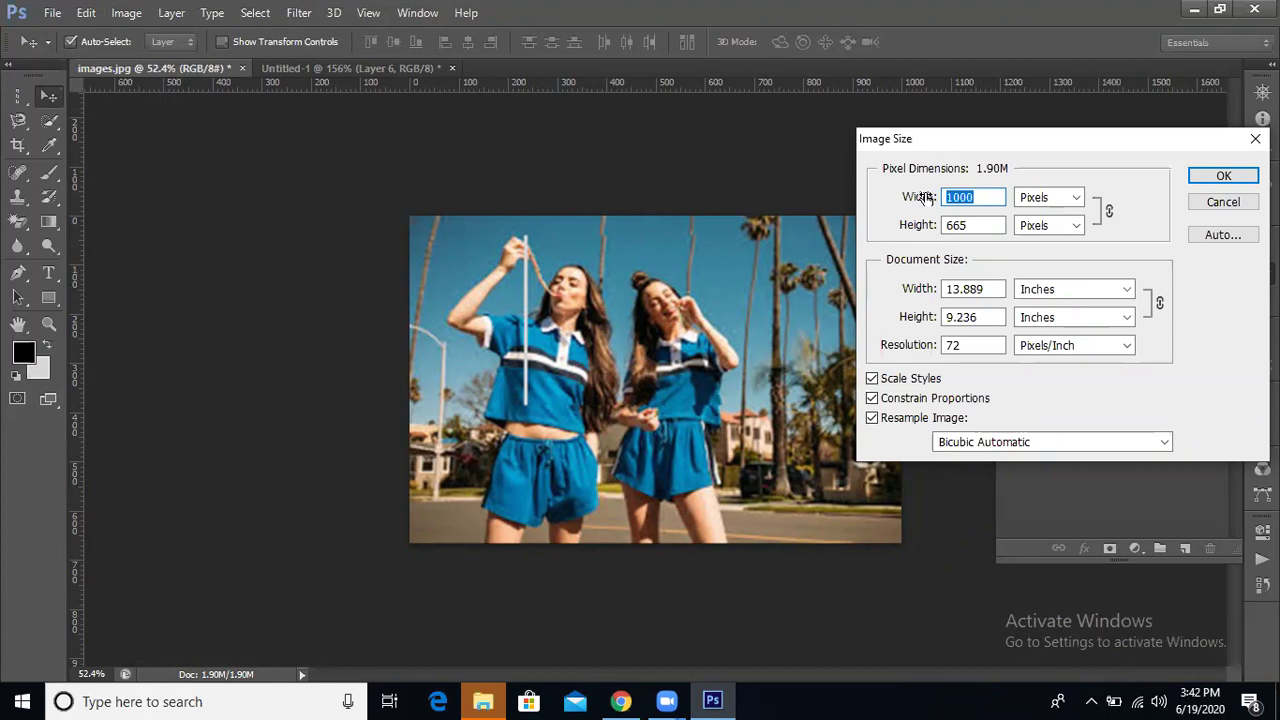
pyautogui.write('200')
pyautogui.click(1224, 176)
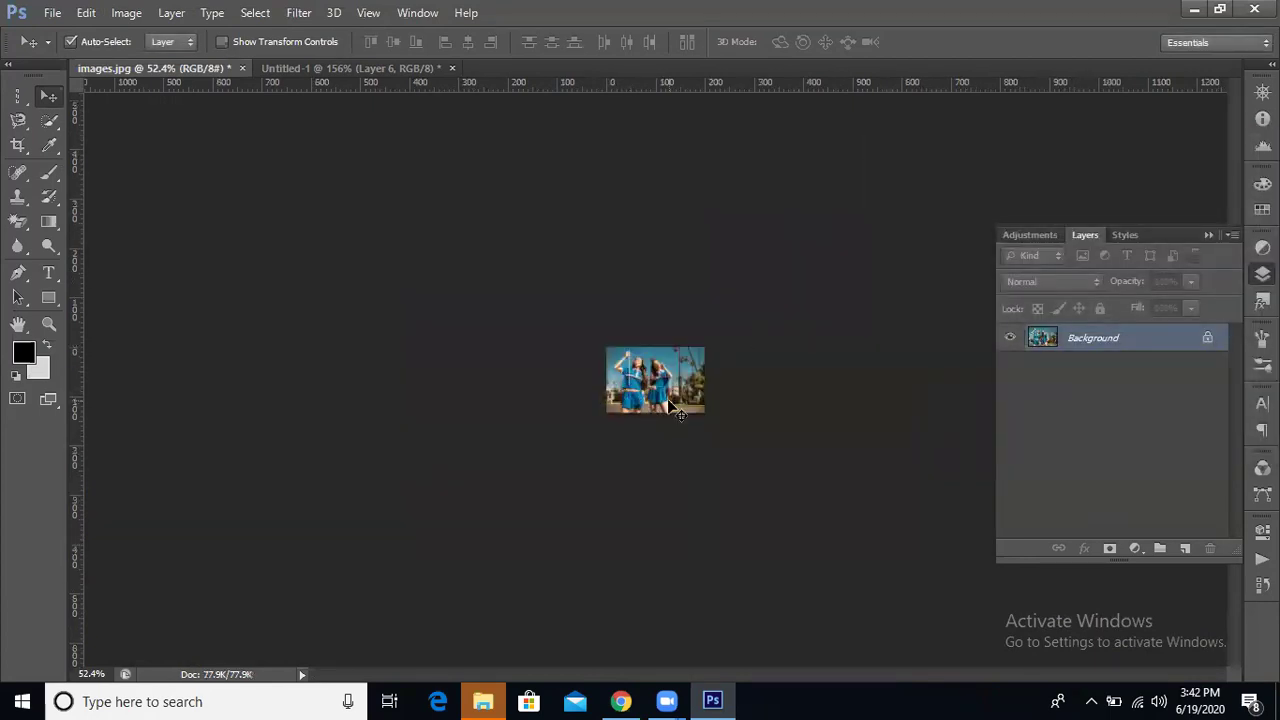
pyautogui.scroll(5, 670, 405)
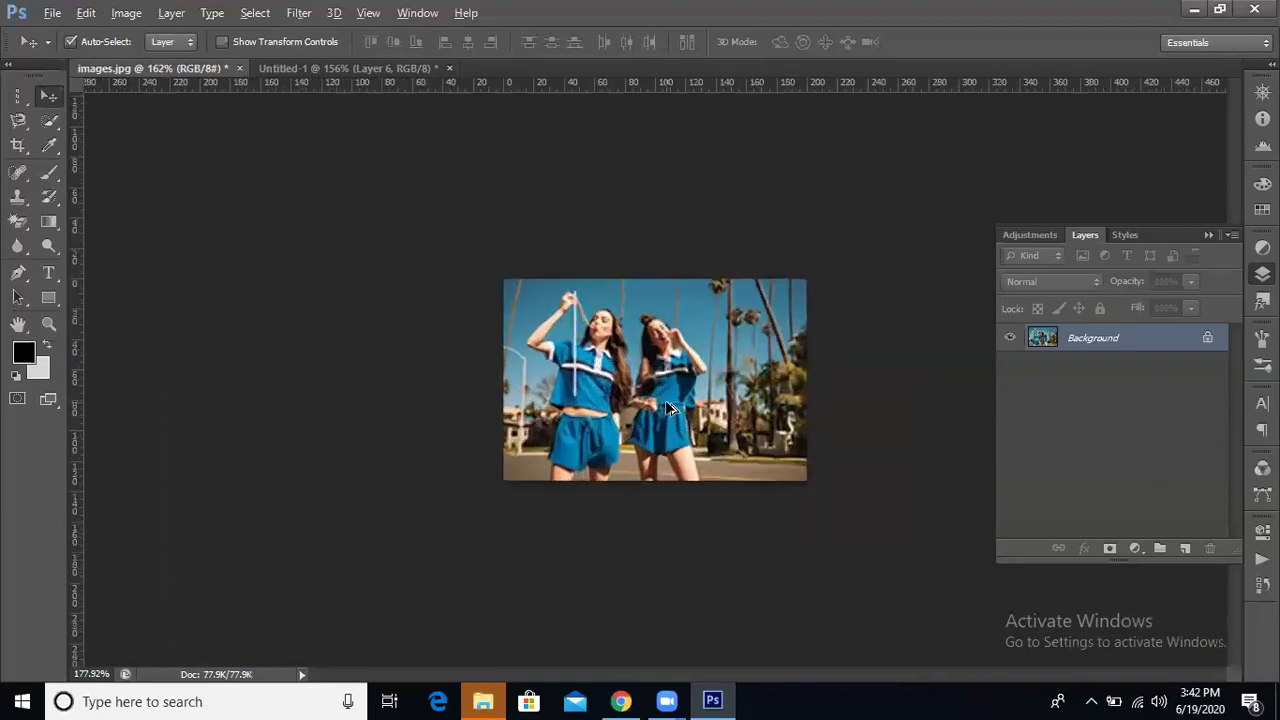
pyautogui.scroll(3, 667, 408)
pyautogui.scroll(-3, 667, 408)
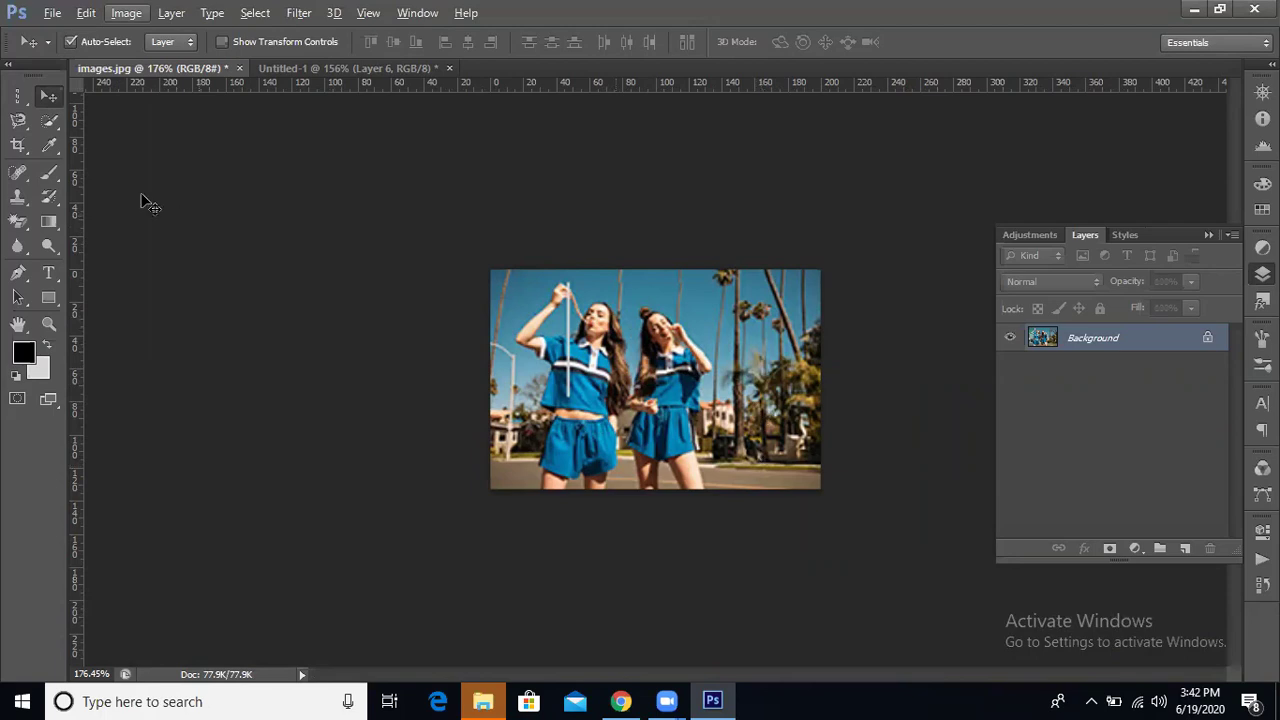
# Crop the photo around the two women with the Crop tool, cutting away a strip of sky above and the palm trees on the right.
pyautogui.click(18, 146)
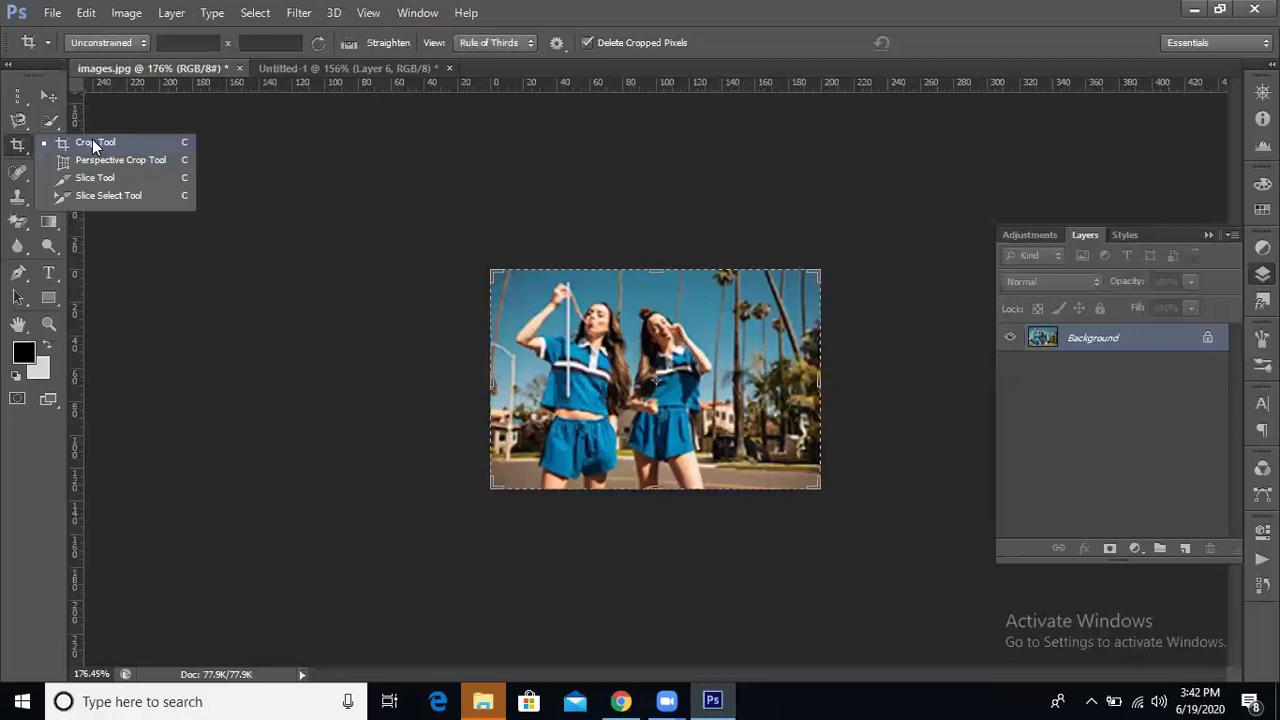
pyautogui.click(93, 141)
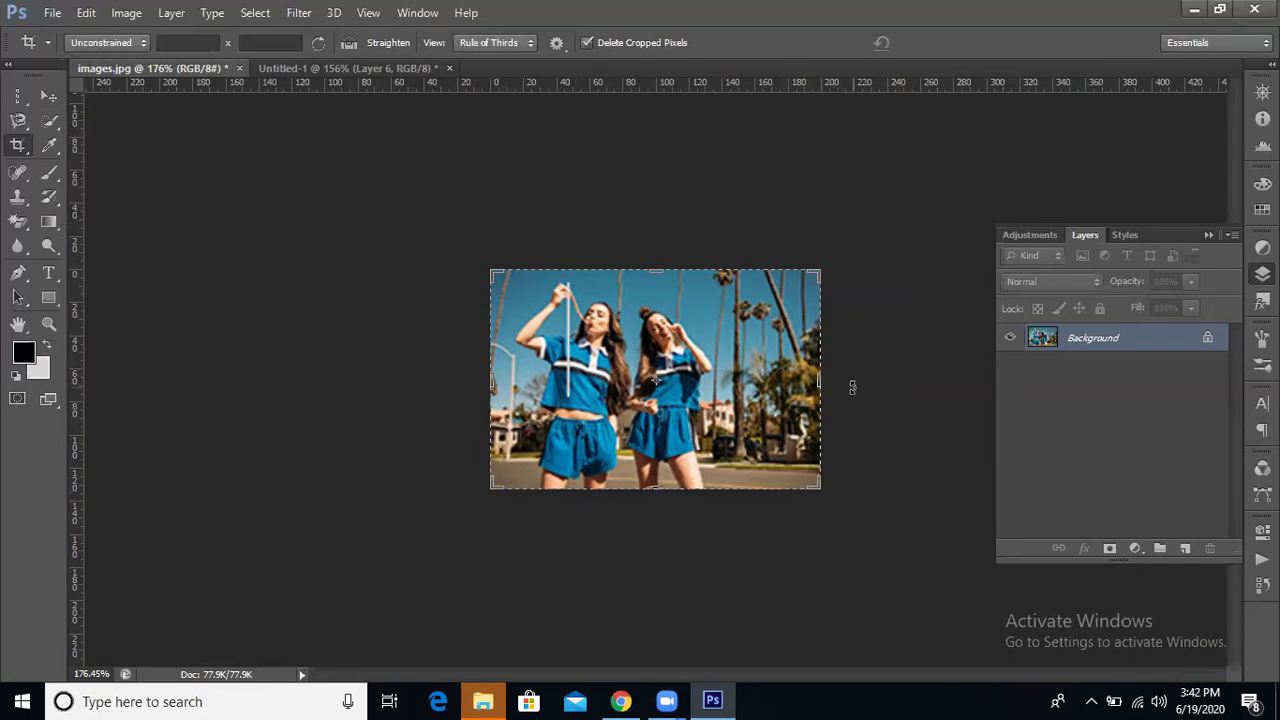
pyautogui.moveTo(821, 272); pyautogui.dragTo(926, 226)
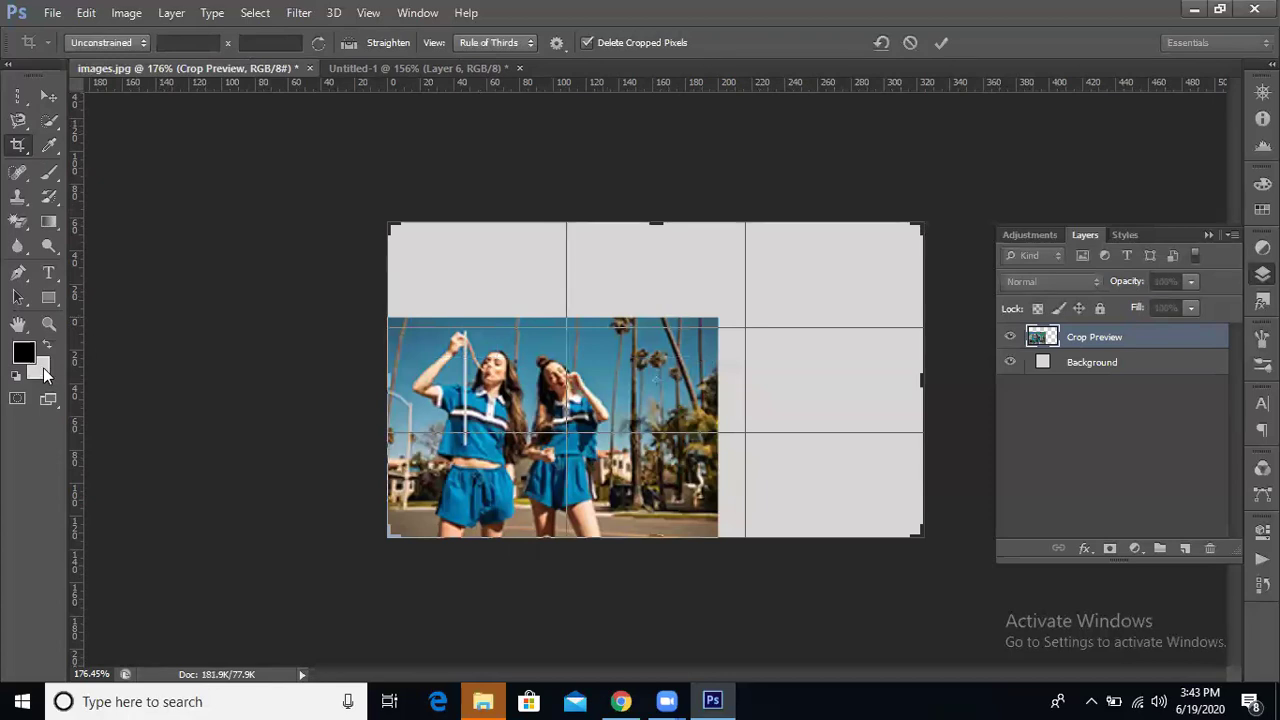
pyautogui.moveTo(918, 226); pyautogui.dragTo(782, 278)
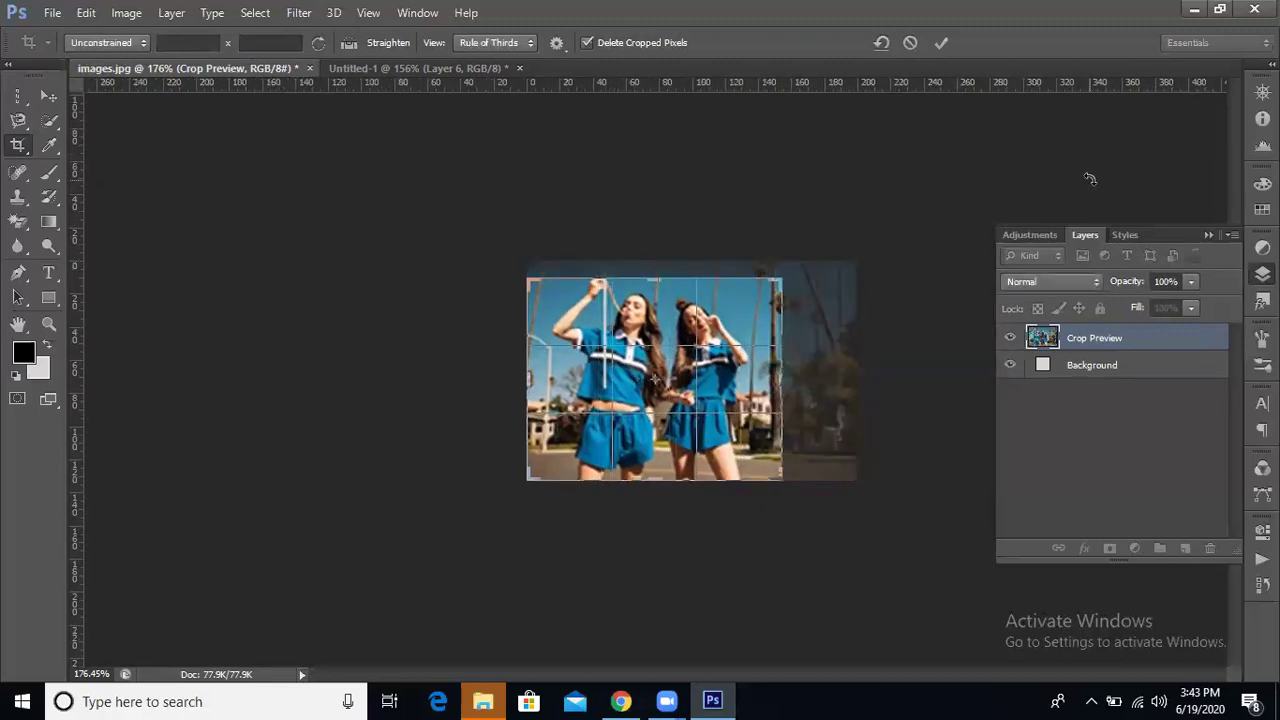
pyautogui.press('Return')
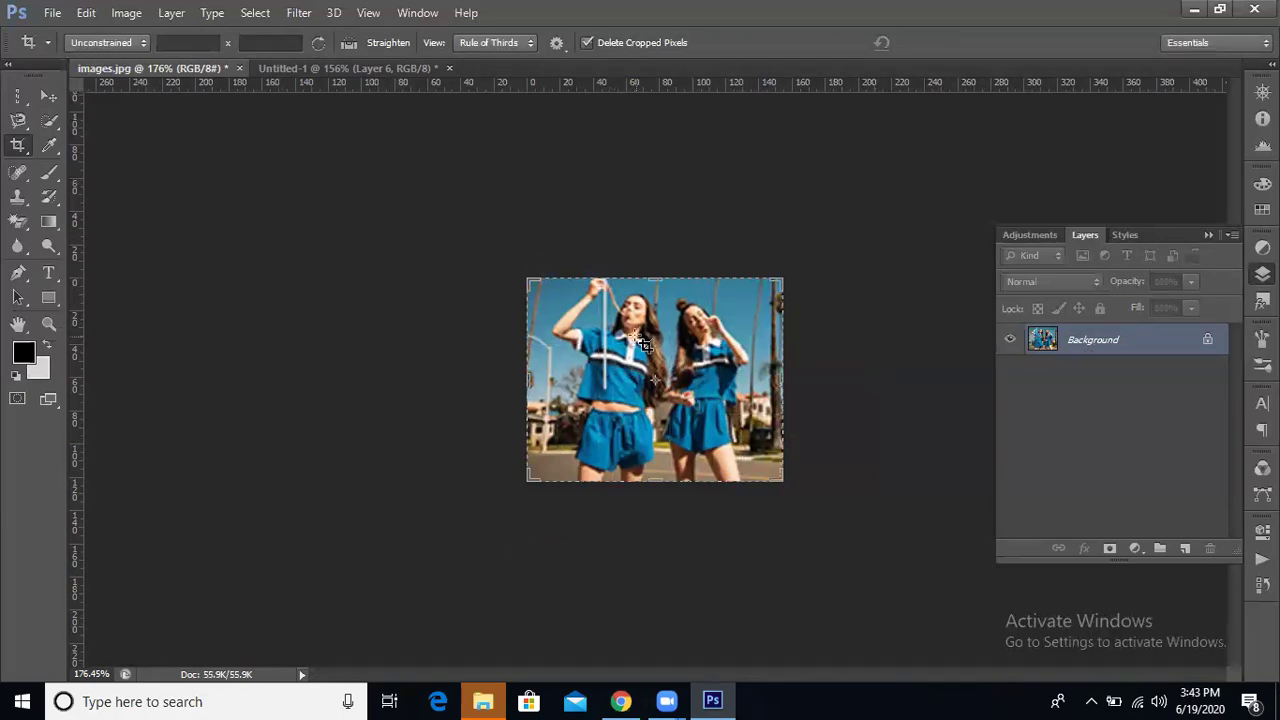
# Switch to Chrome and read through the Class 01 to Class 03 topics and homework in the Photoshop course outline.
pyautogui.click(621, 701)
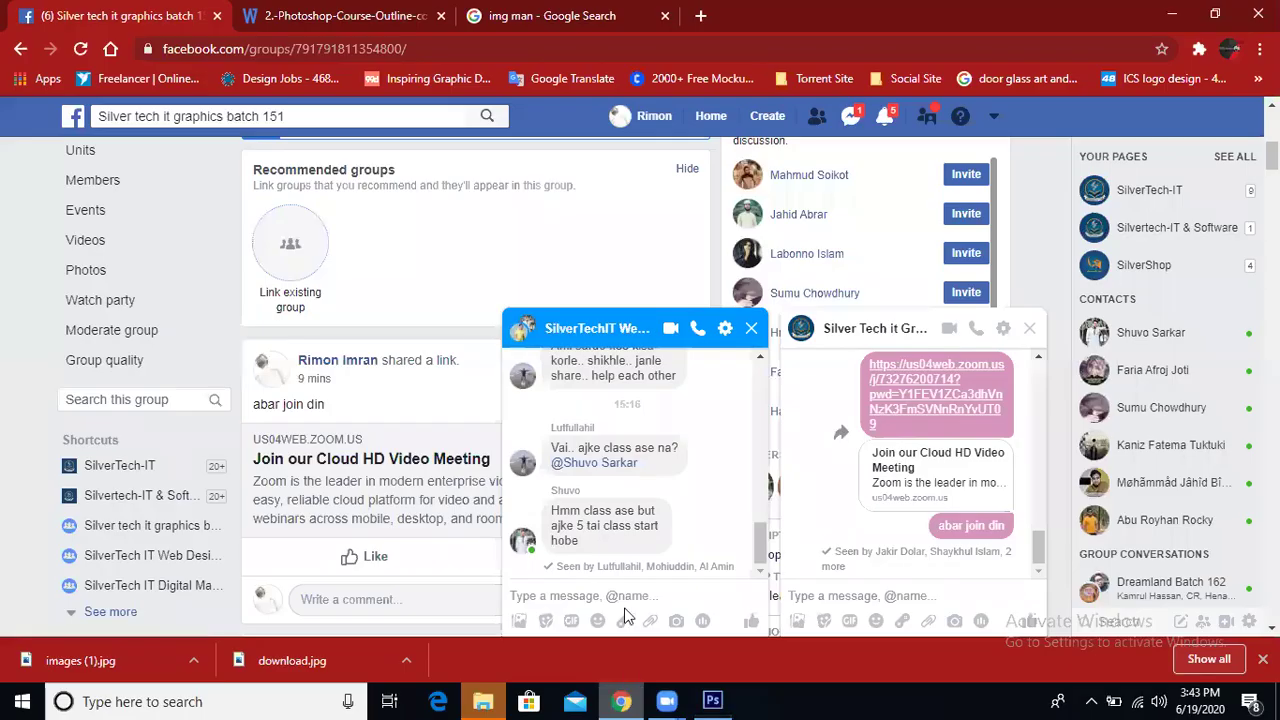
pyautogui.click(305, 14)
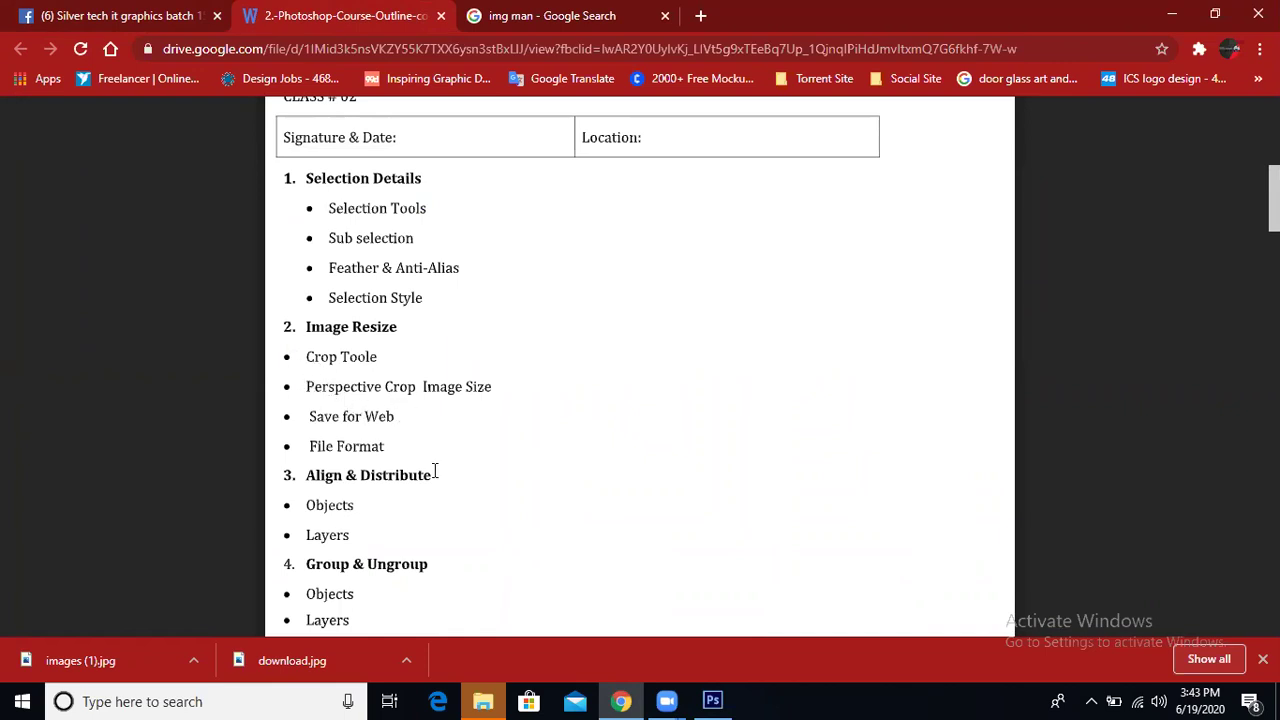
pyautogui.scroll(-1, 435, 473)
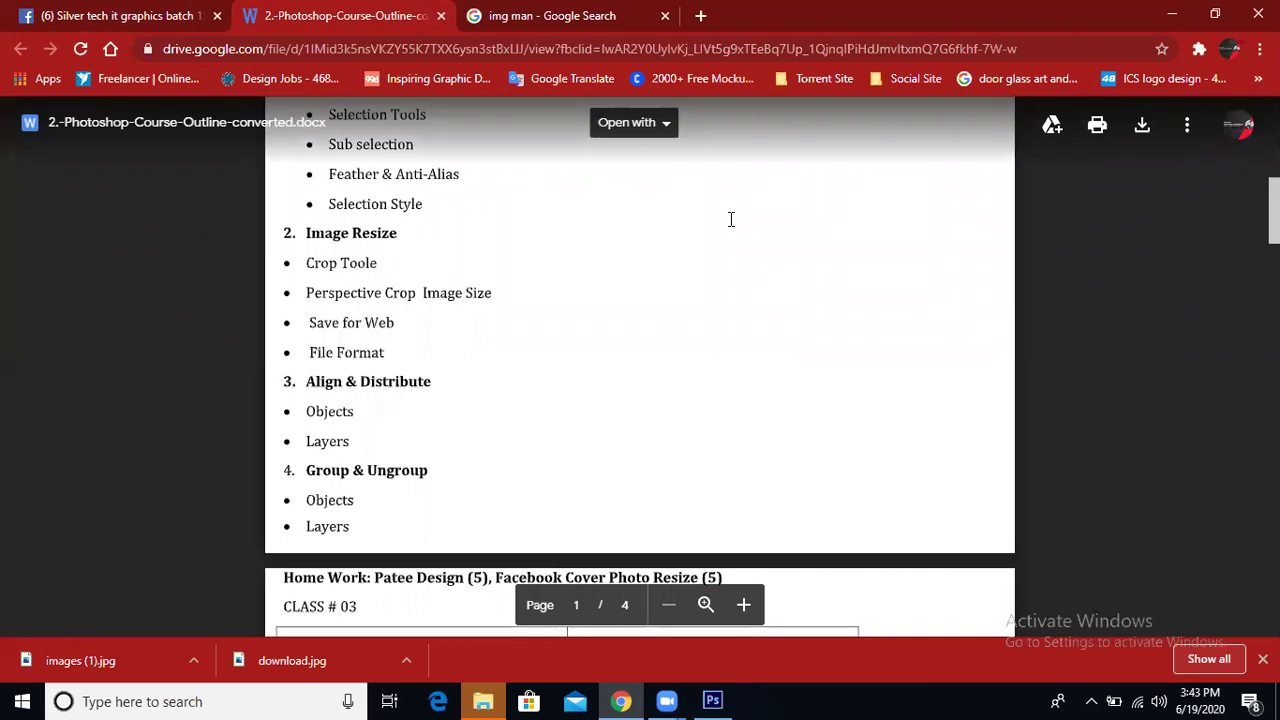
pyautogui.scroll(2, 496, 277)
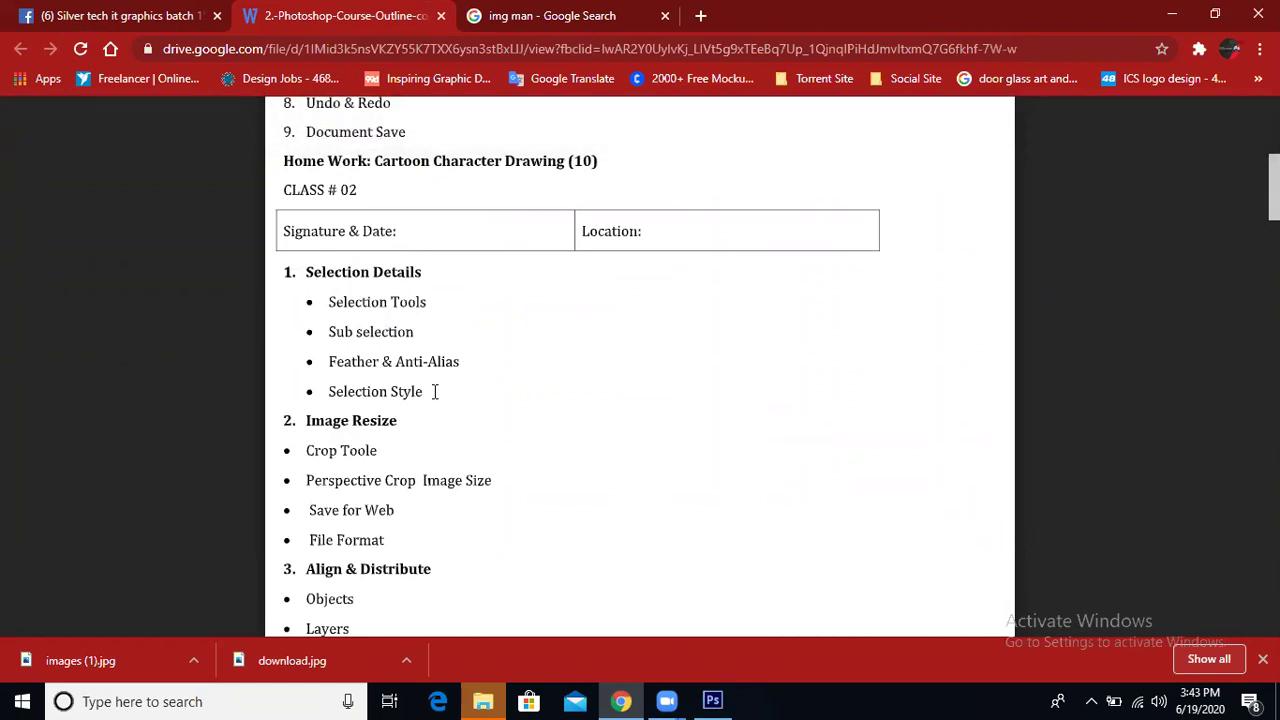
pyautogui.scroll(-1, 435, 389)
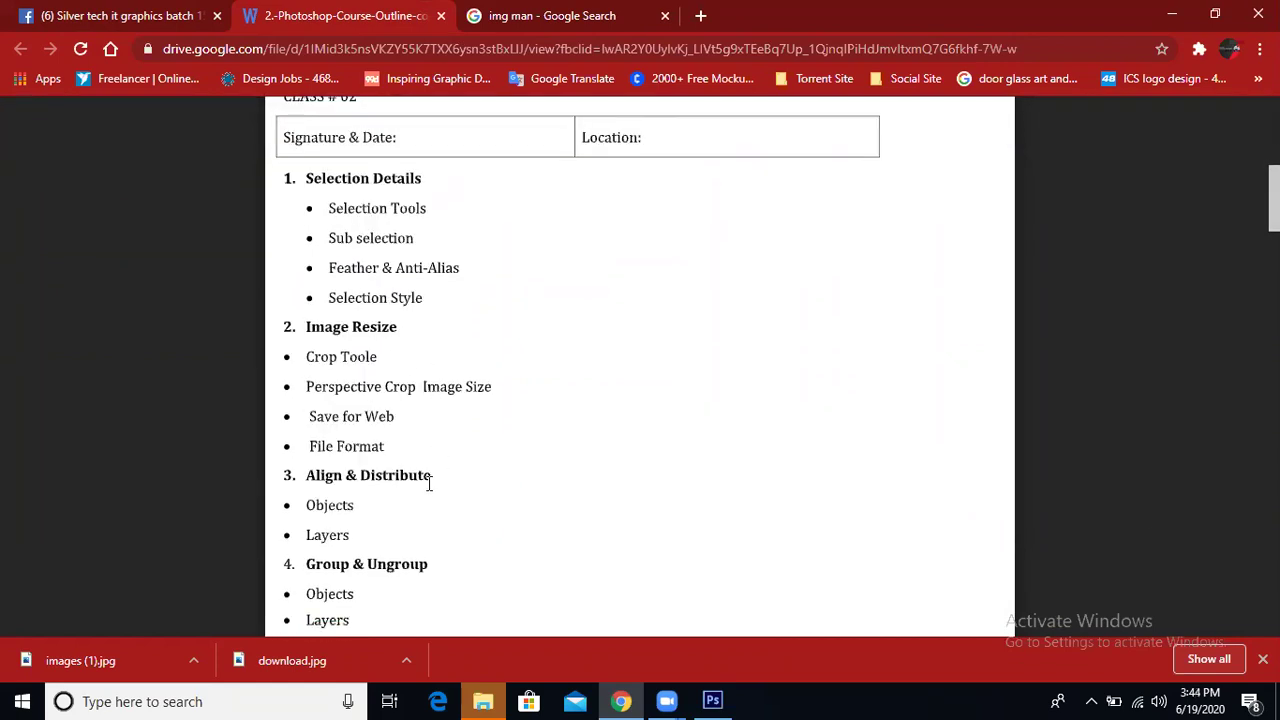
pyautogui.scroll(-2, 389, 395)
pyautogui.scroll(-2, 395, 455)
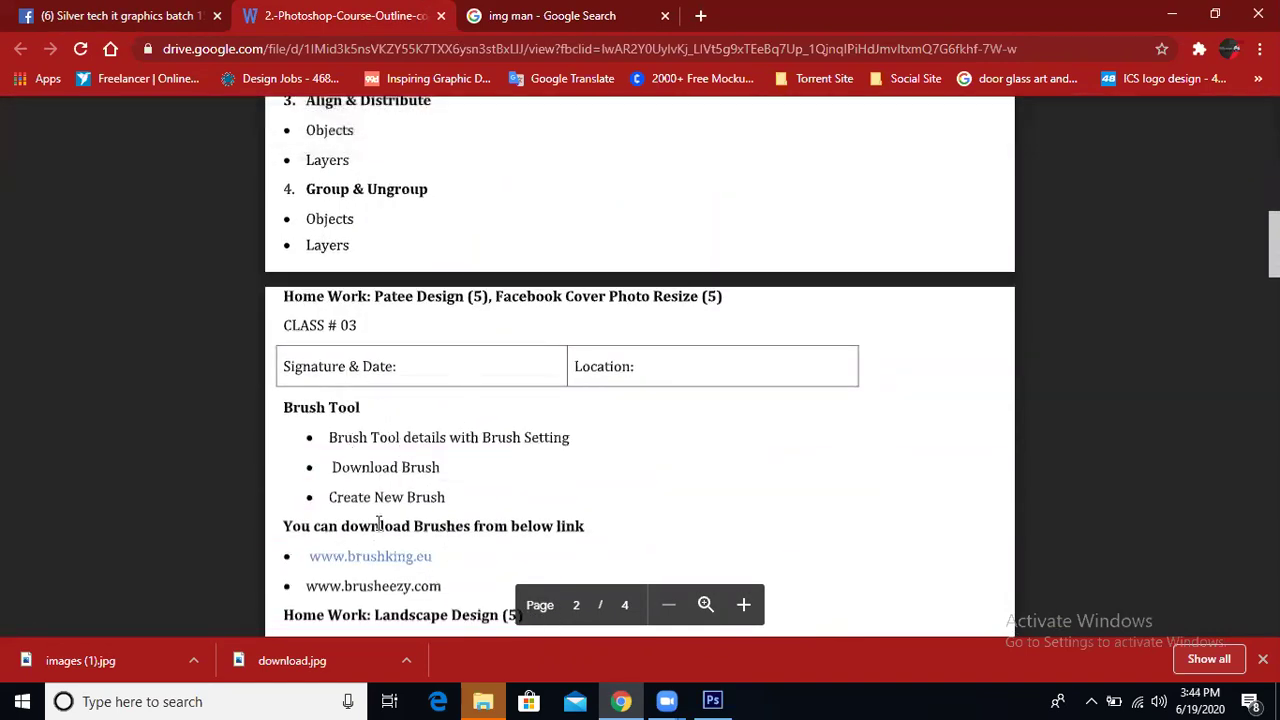
pyautogui.scroll(4, 690, 120)
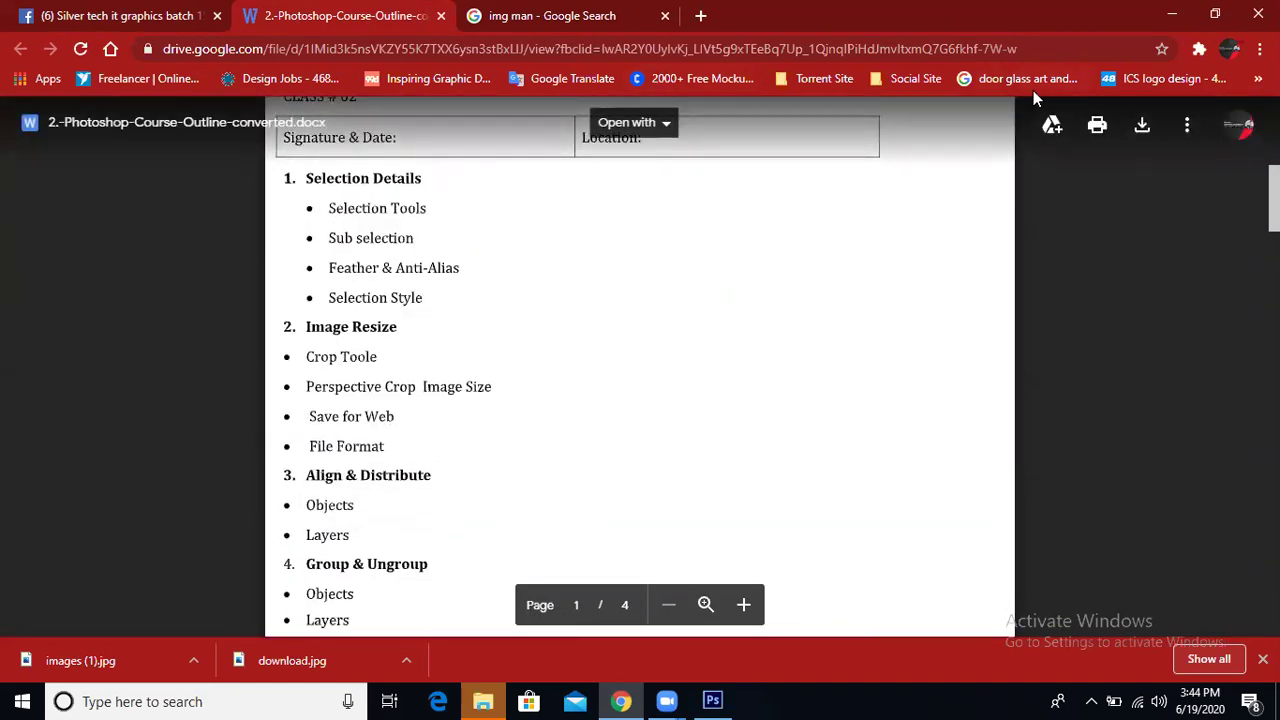
pyautogui.scroll(4, 1031, 330)
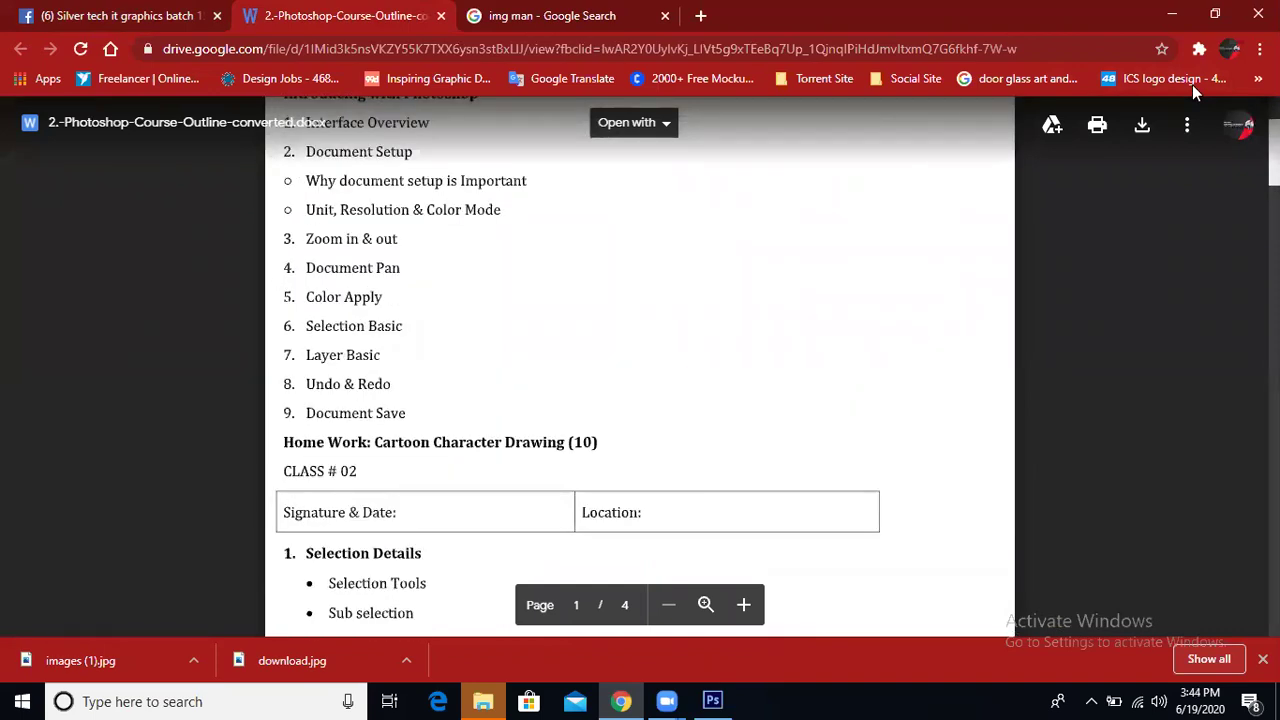